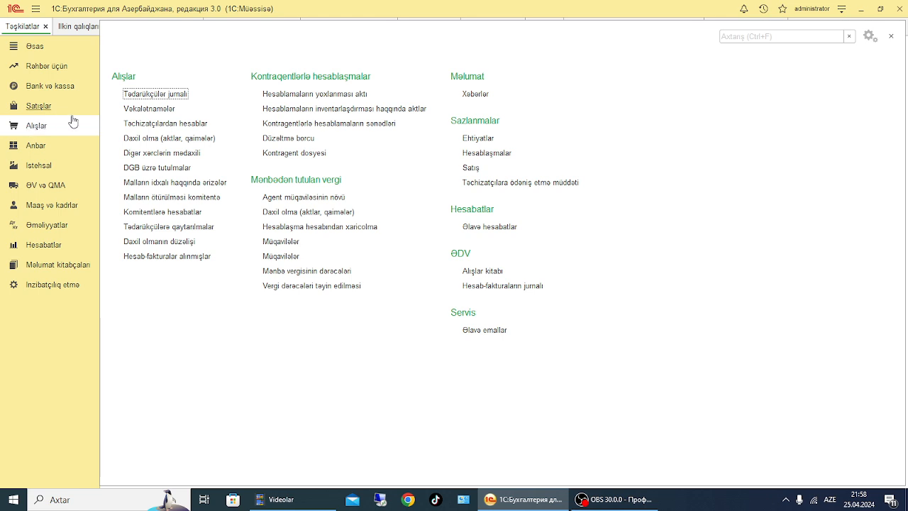
Create a Mallar (qaimə) goods receipt dated 2024-01-01 in the Daxil olma list, with ƏSAS ANBAR as the warehouse
left_click(183, 139)
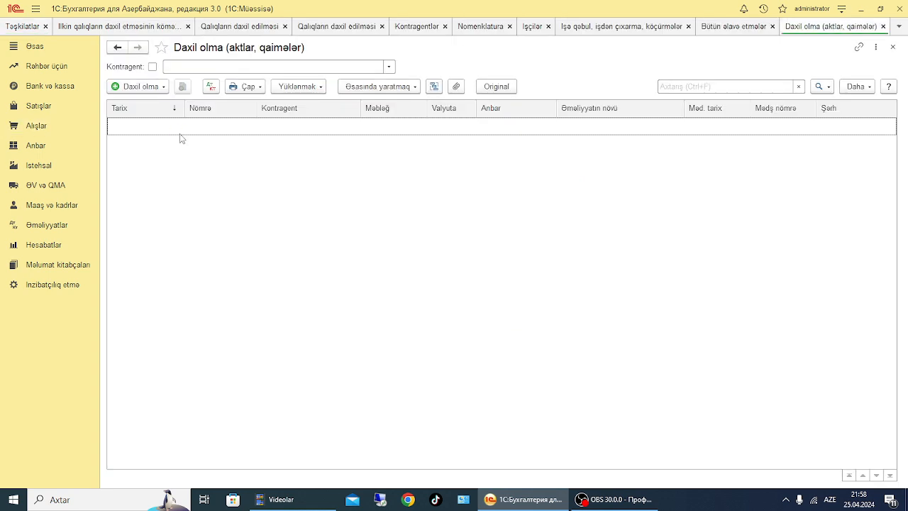
left_click(162, 86)
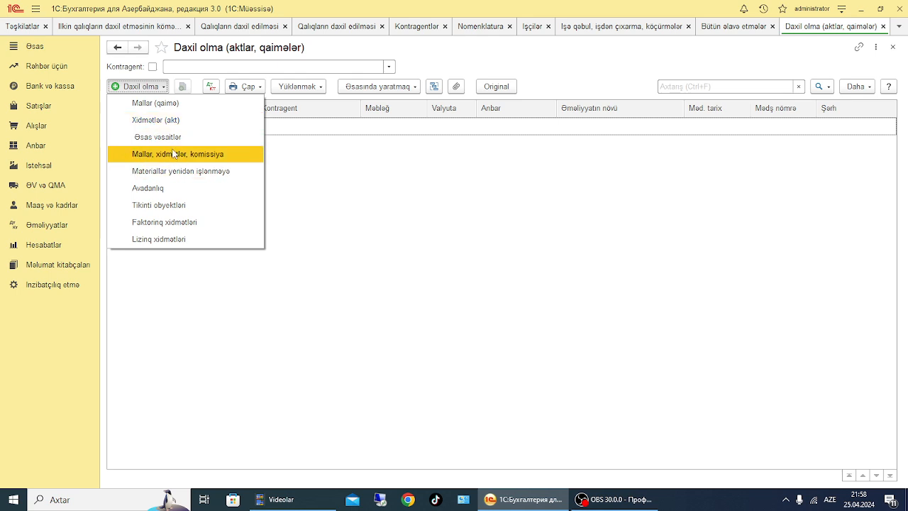
left_click(154, 105)
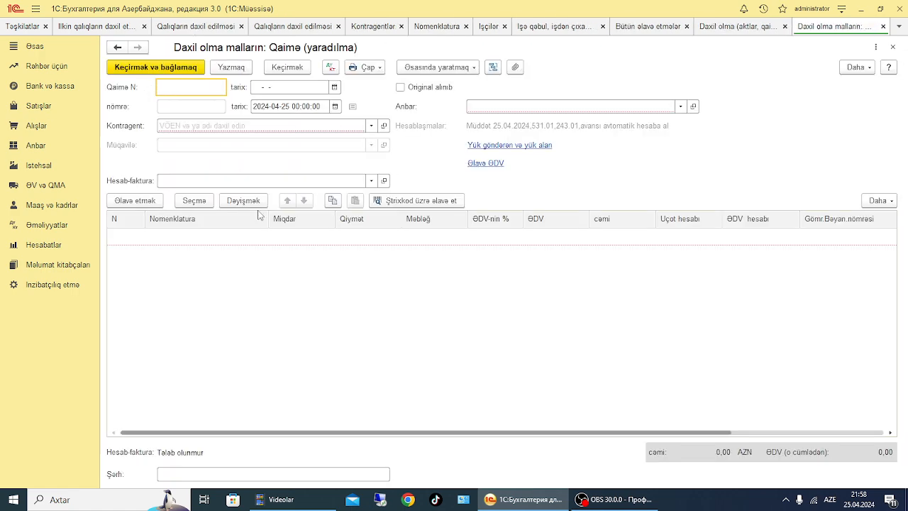
left_click(281, 83)
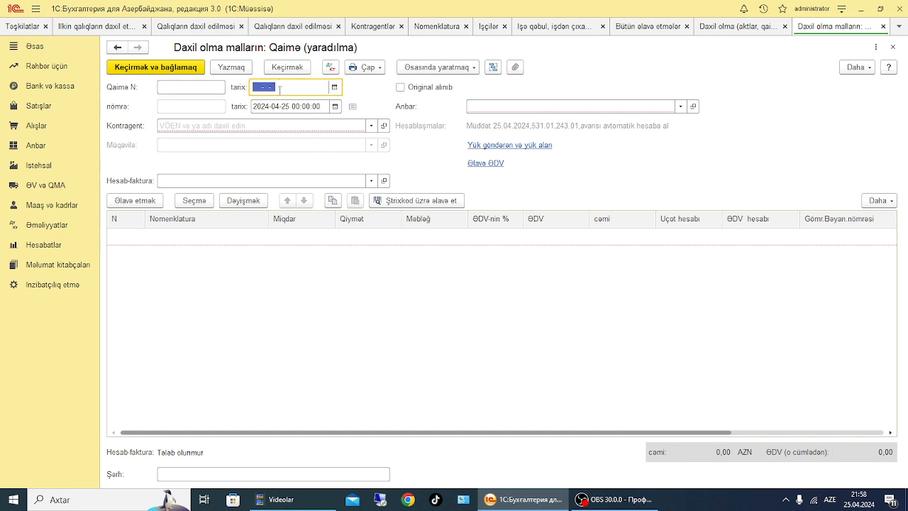
type("2024-01-01")
left_click(681, 107)
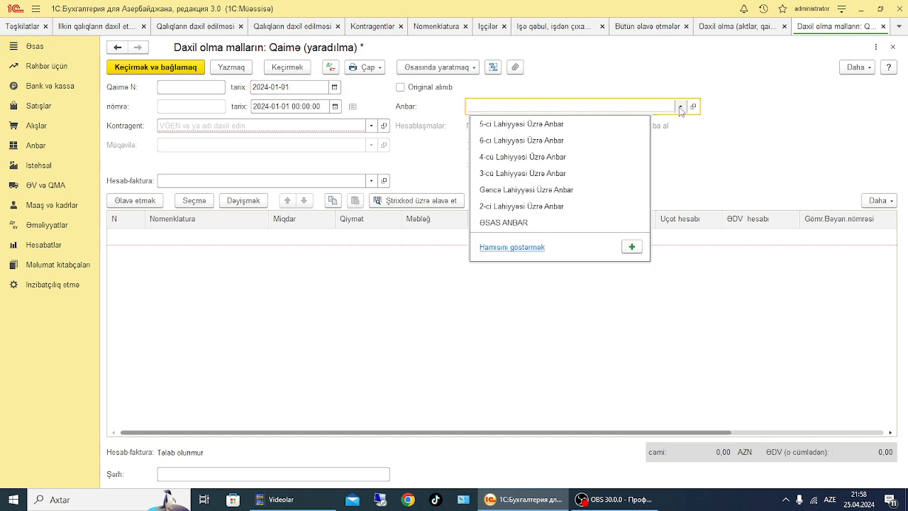
left_click(509, 222)
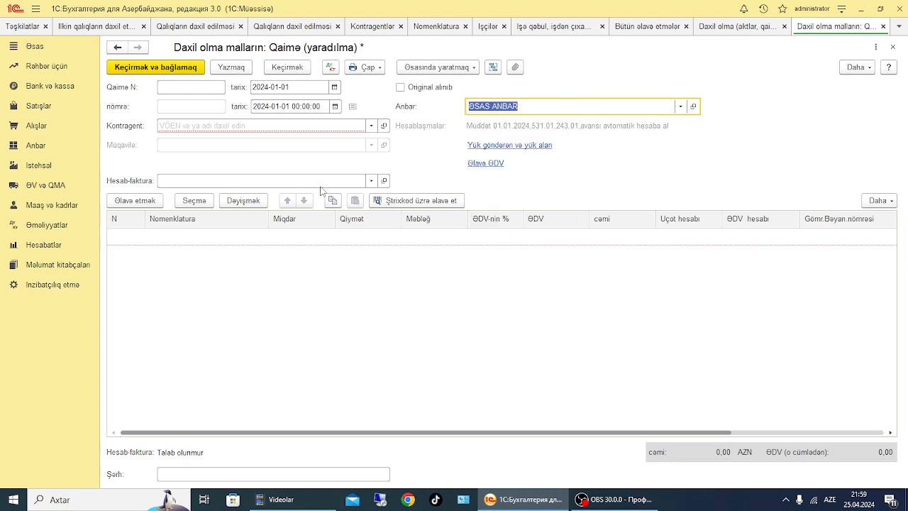
Try to choose the existing counterparty 111 for the goods receipt
left_click(372, 127)
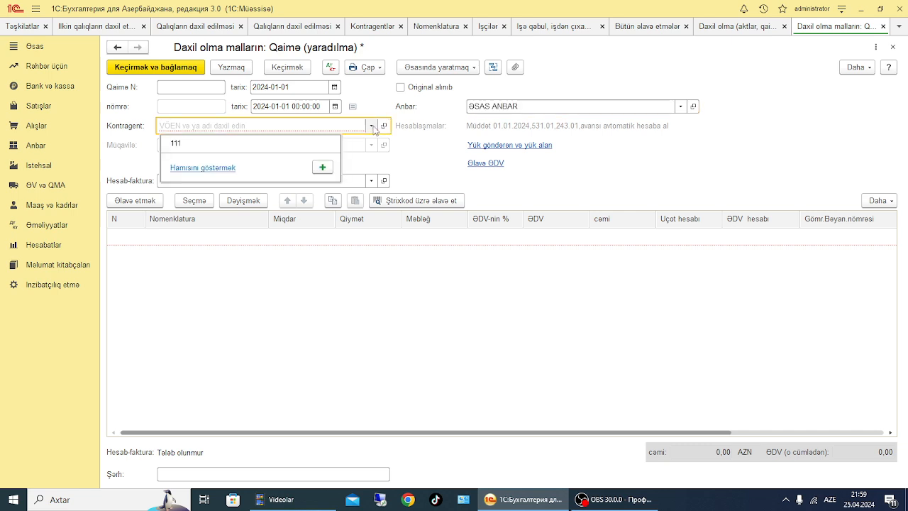
left_click(188, 144)
left_click(530, 273)
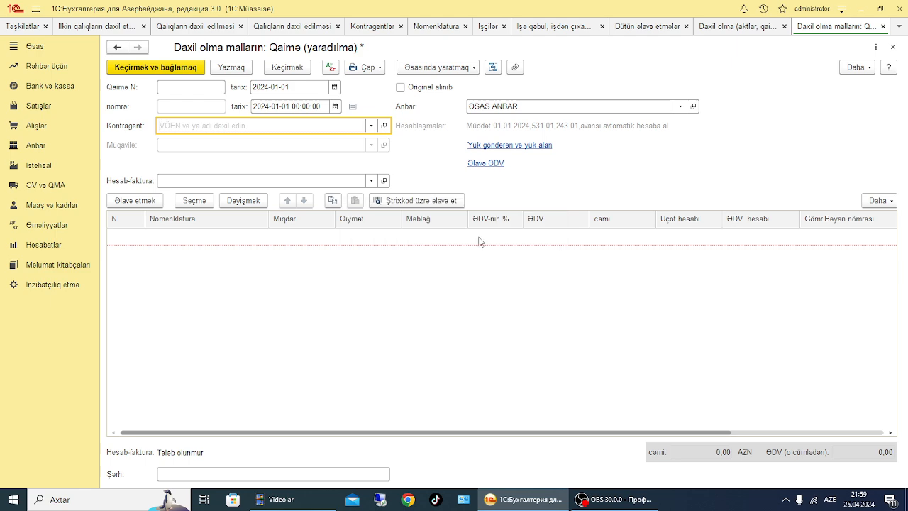
left_click(370, 126)
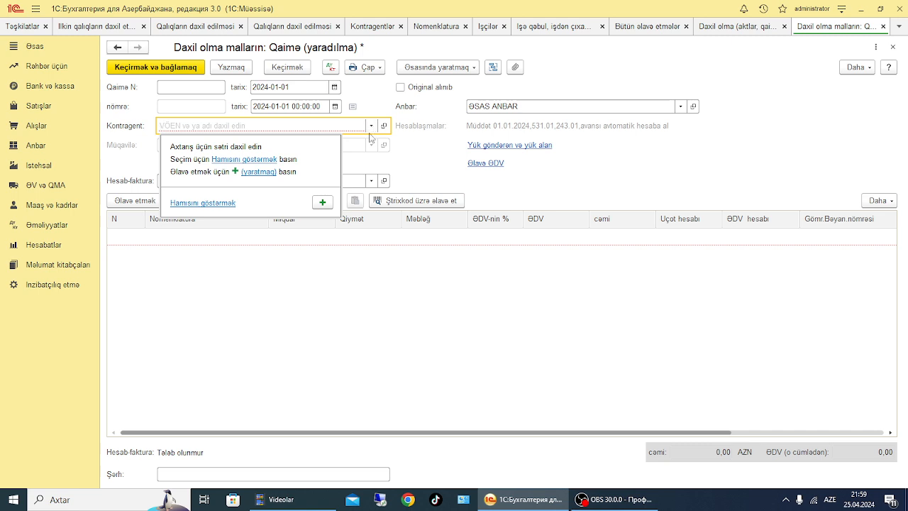
left_click(633, 278)
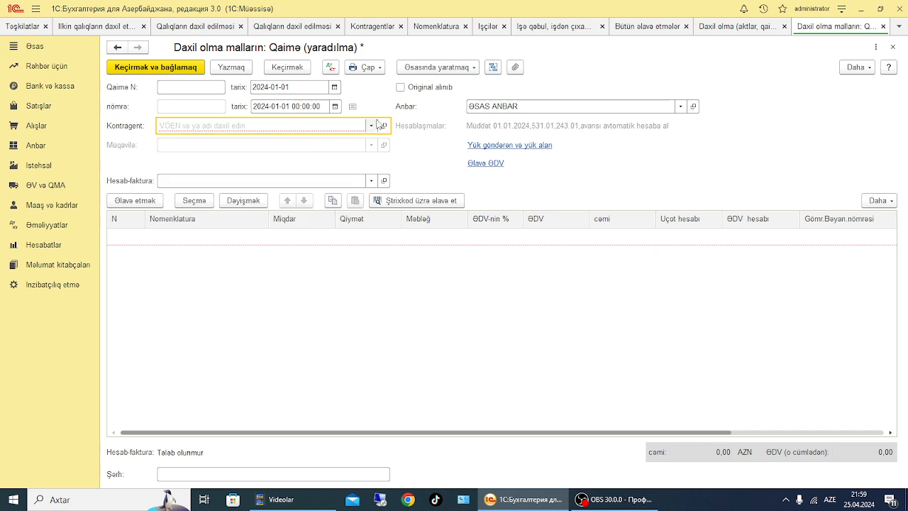
Create the counterparty HHHH MMC with its VÖEN tax number, and set the receipt's contract to Müqaviləsiz
left_click(372, 126)
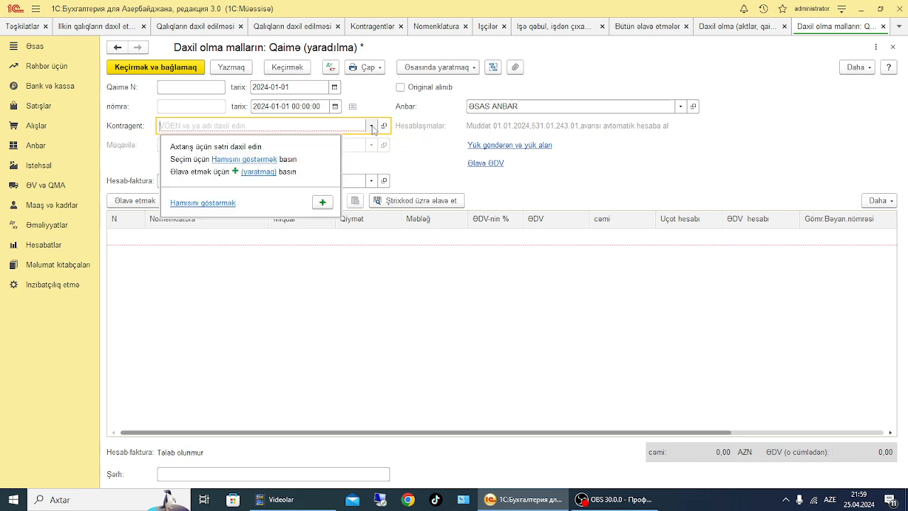
left_click(322, 202)
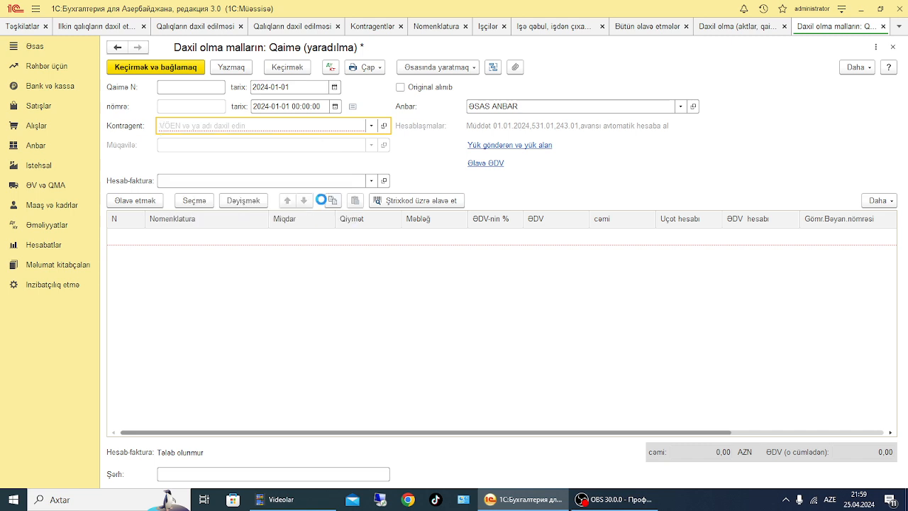
left_click(220, 170)
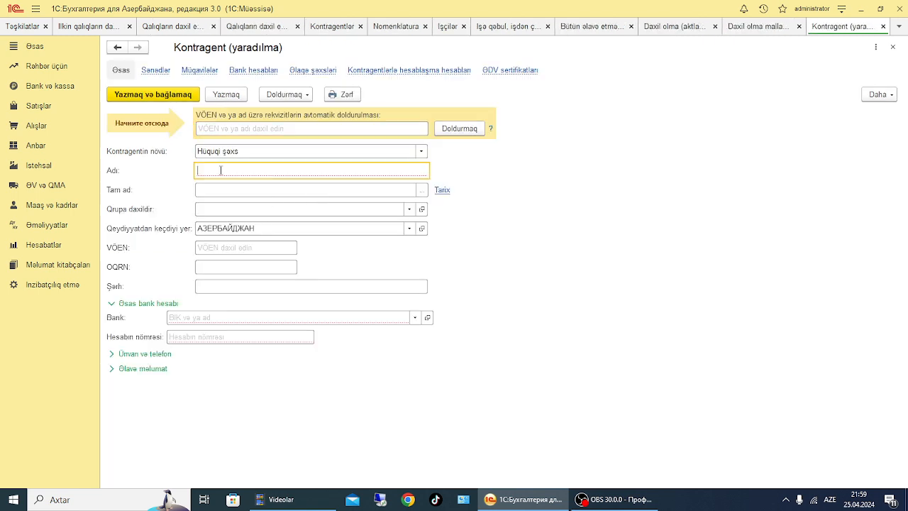
type("HHHH ЧМС")
left_click(222, 245)
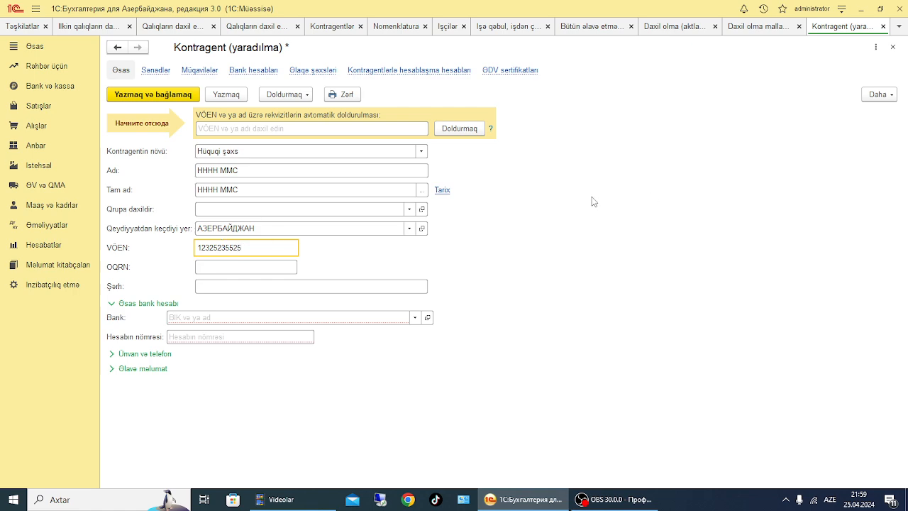
left_click(134, 93)
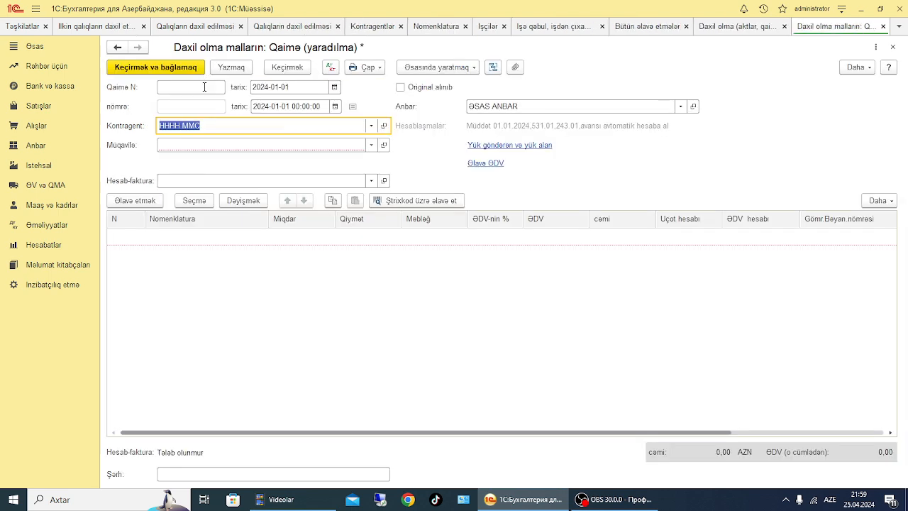
left_click(373, 148)
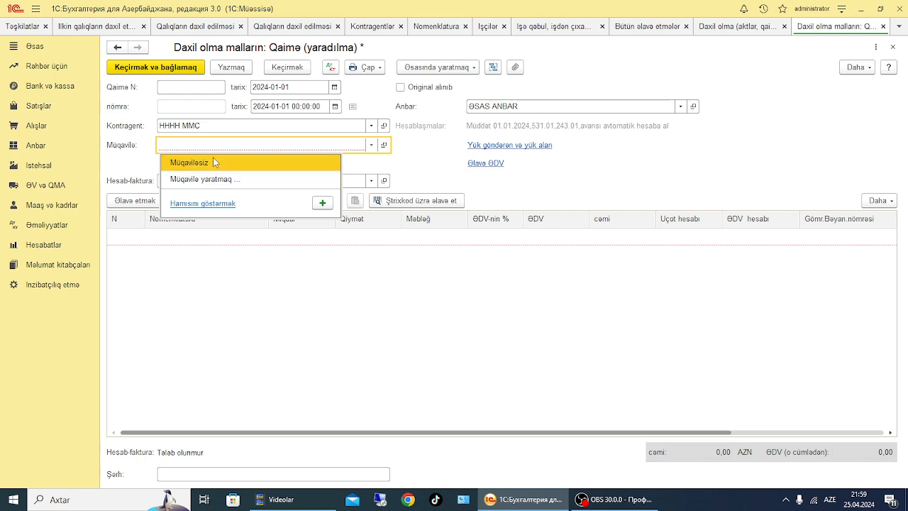
left_click(199, 163)
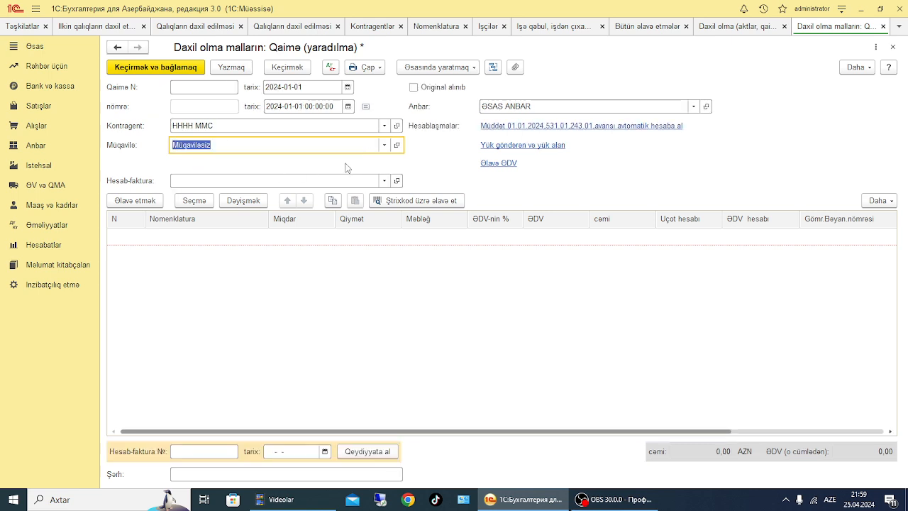
Add a goods line to the receipt and try to choose the existing item ttt for it
left_click(127, 204)
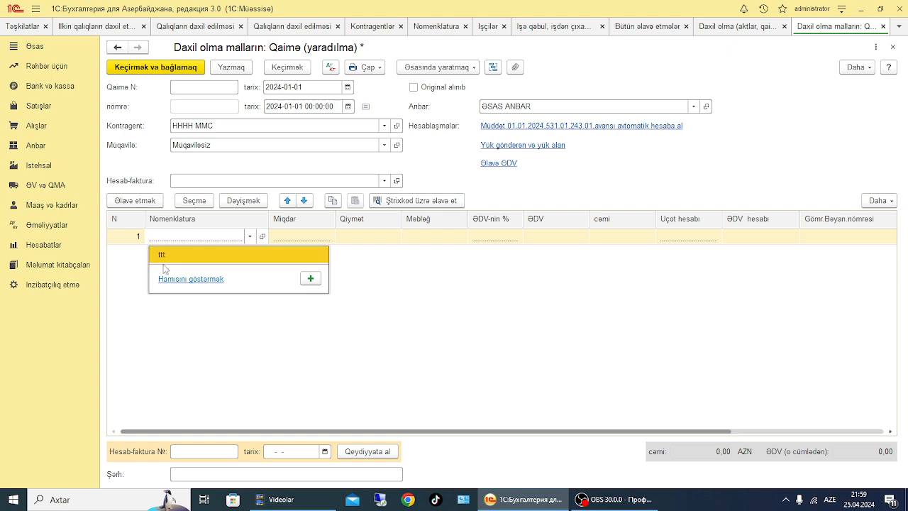
left_click(162, 255)
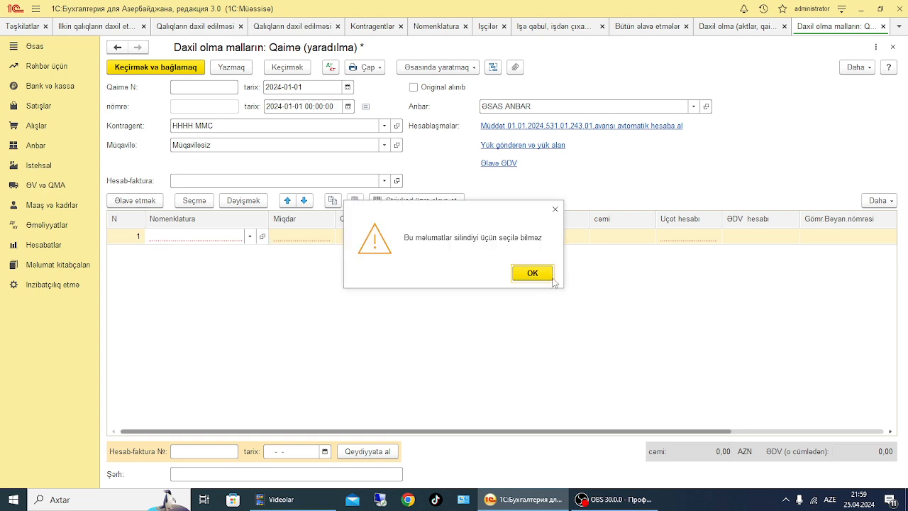
left_click(539, 280)
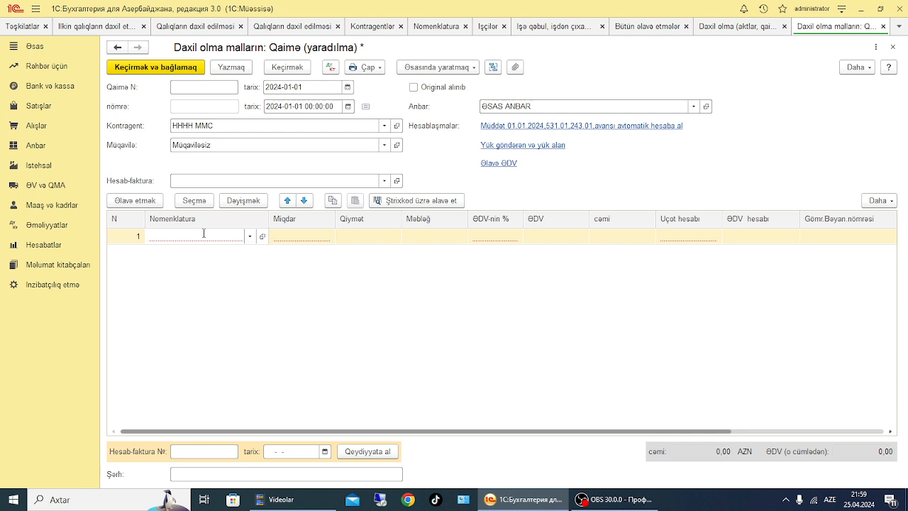
Create the nomenclature item DİKT with м2 as its unit and save it into the goods line
type("DİKT")
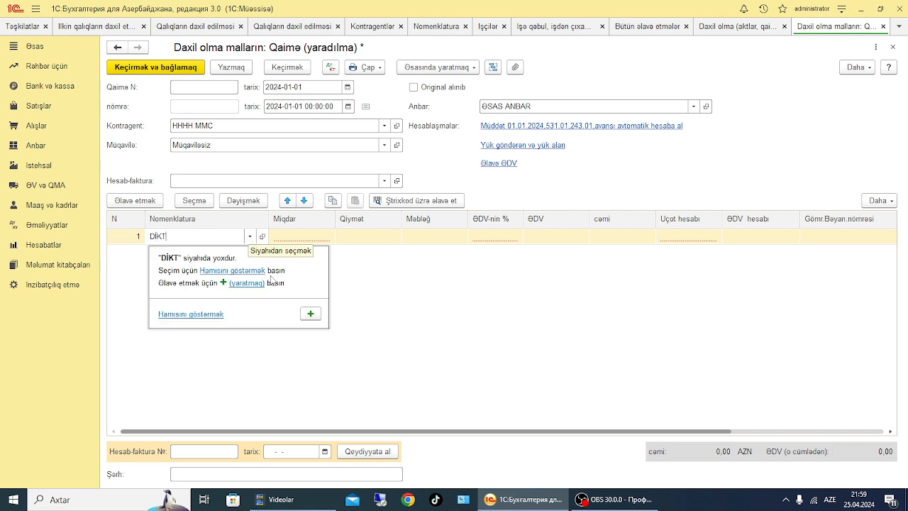
left_click(310, 314)
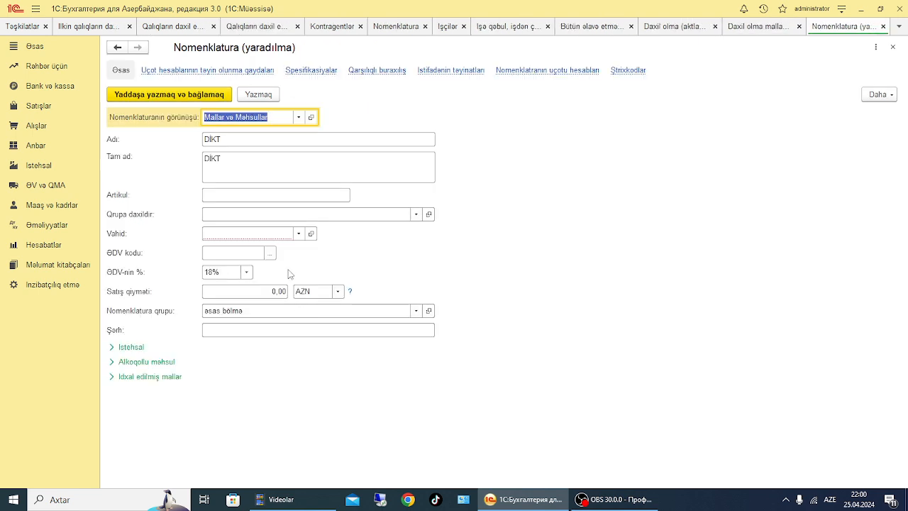
left_click(299, 233)
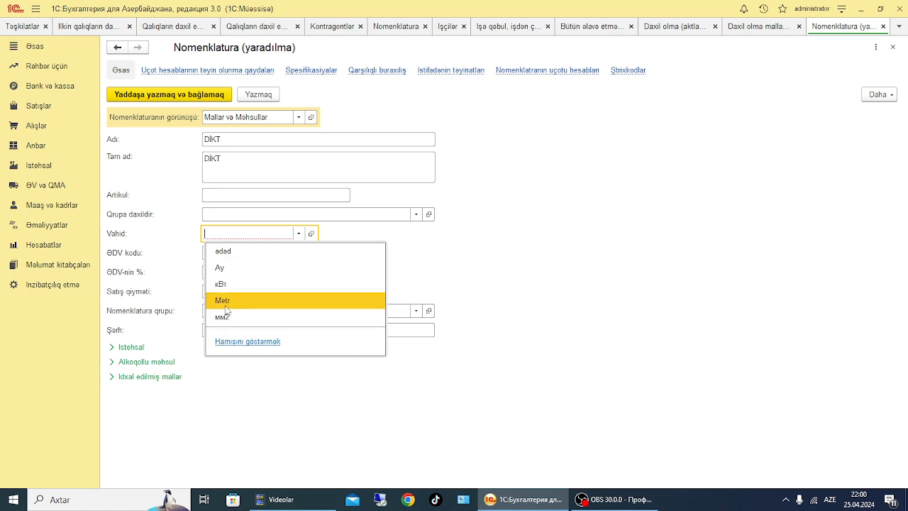
left_click(230, 342)
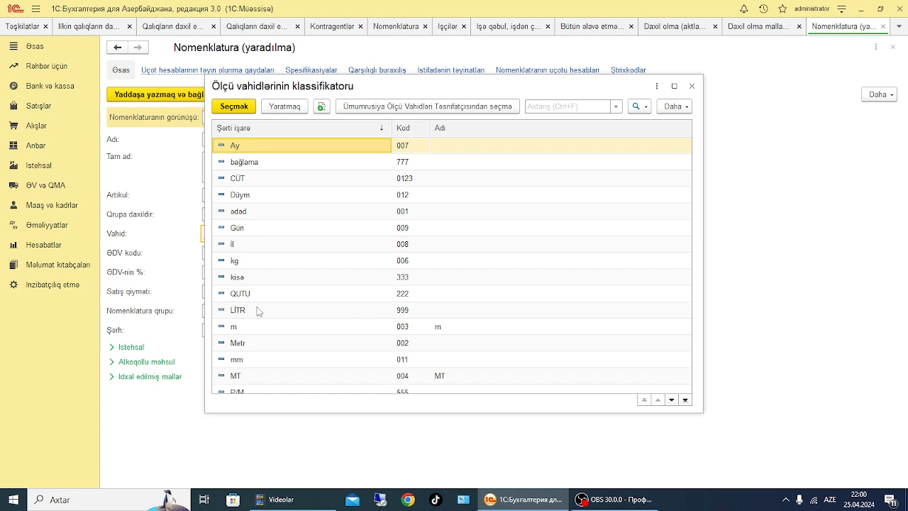
scroll(295, 276, "down", 4)
double_click(238, 343)
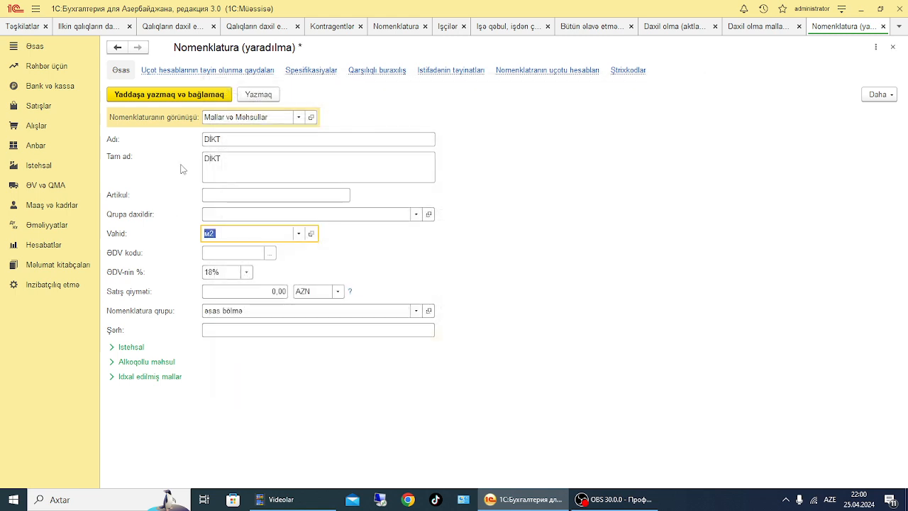
left_click(146, 94)
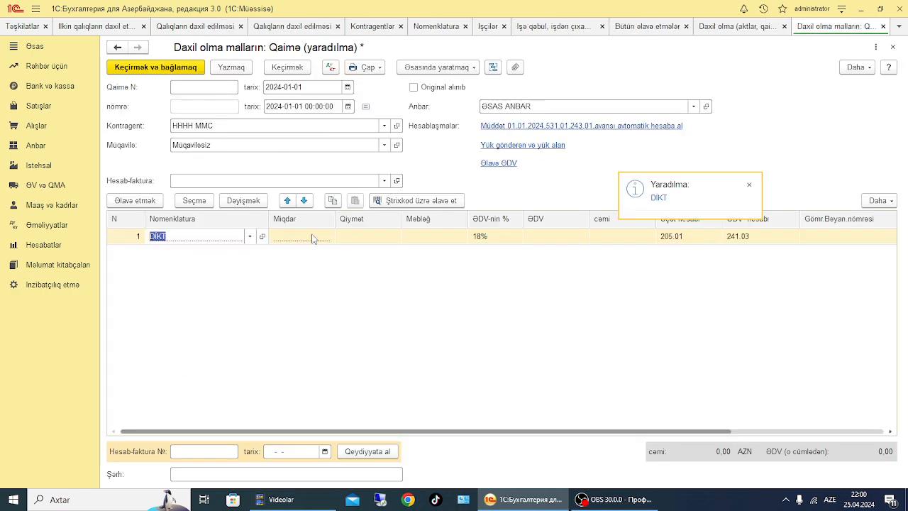
Set the DİKT line's quantity to 10 and its price to 500
left_click(300, 237)
type("10")
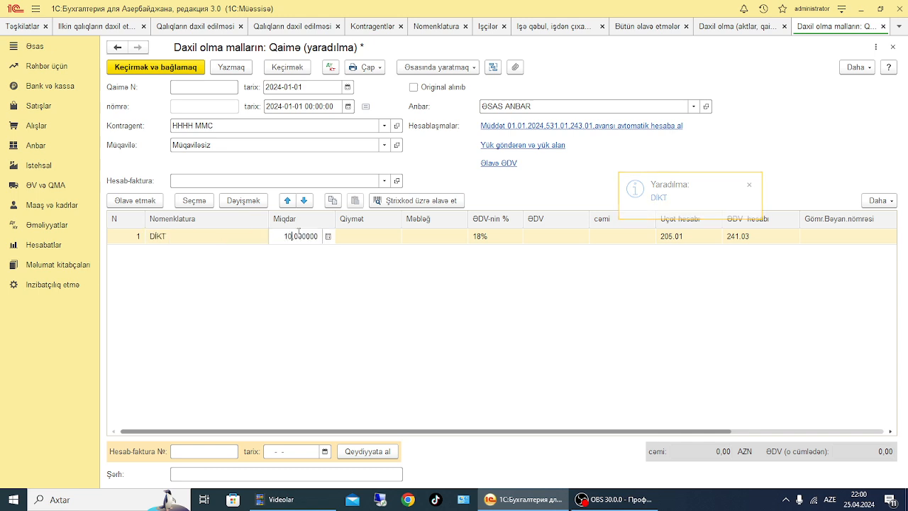
left_click(377, 237)
type("5")
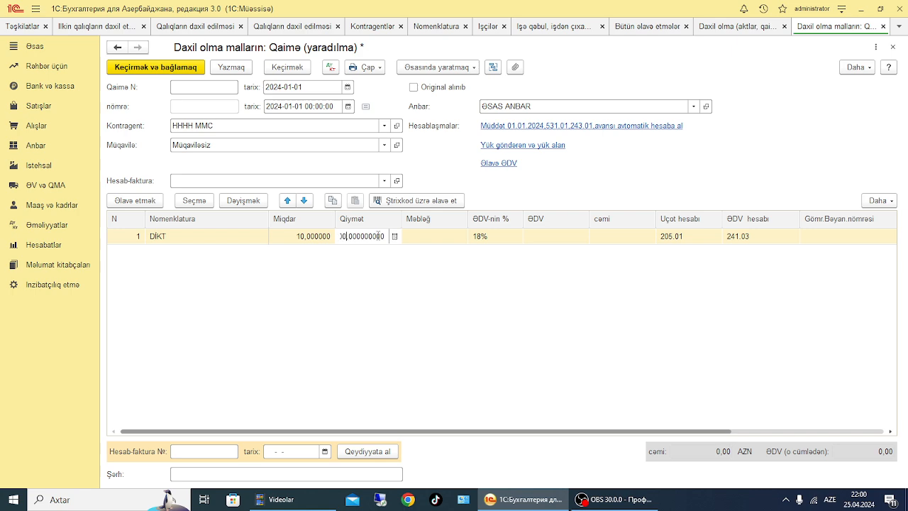
left_click(383, 309)
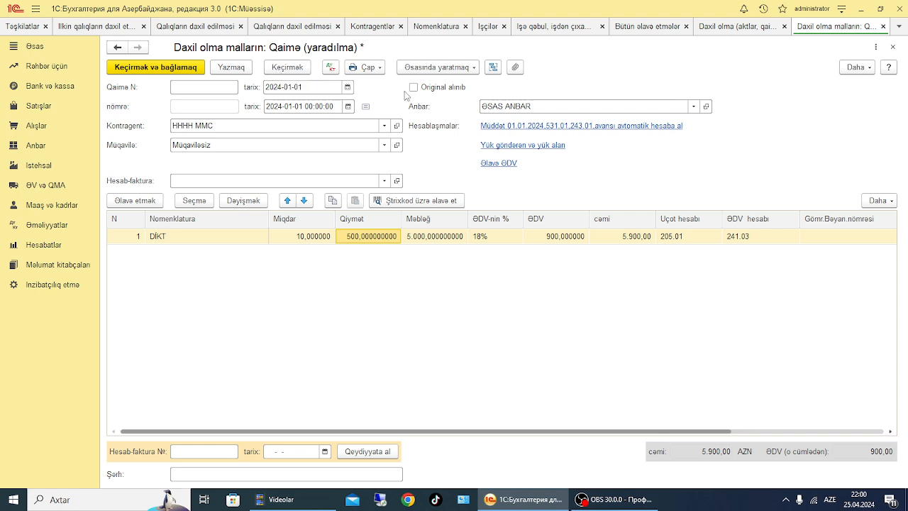
Post the goods receipt and, after reviewing its accounting entries, save and close the document
left_click(281, 65)
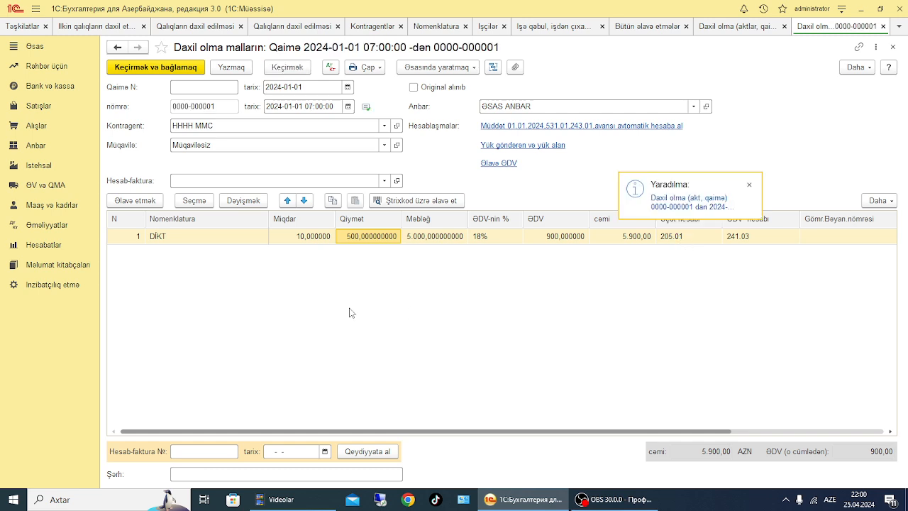
left_click(331, 68)
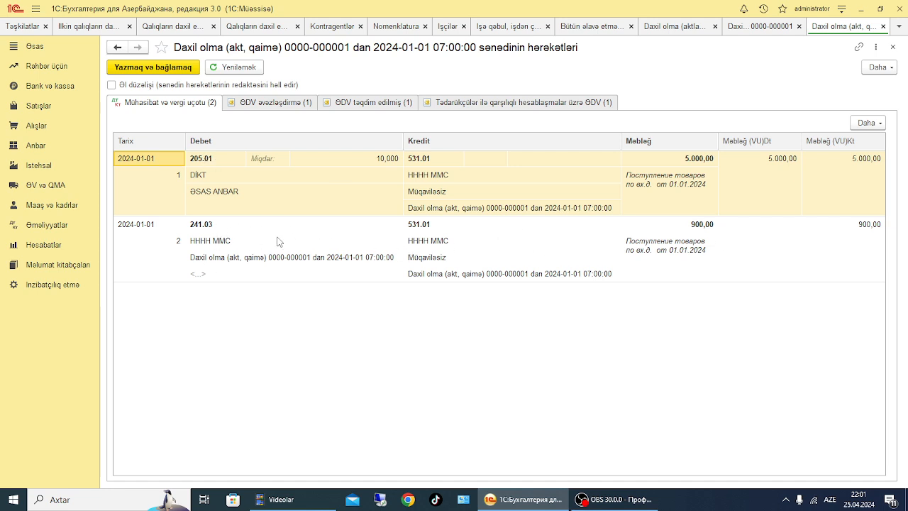
left_click(892, 46)
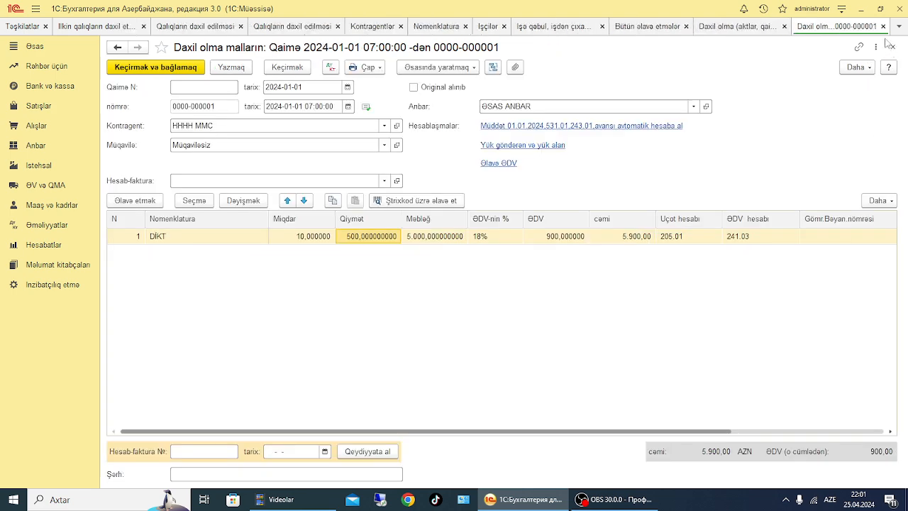
left_click(117, 65)
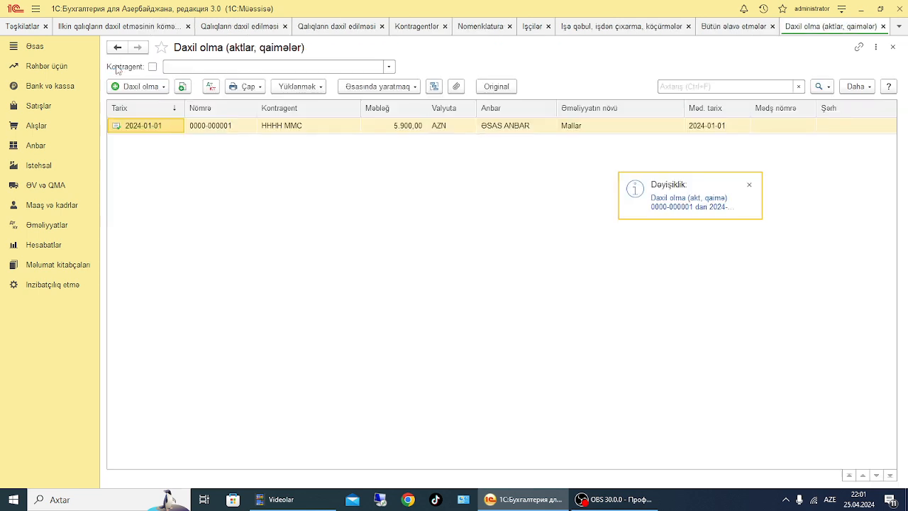
Open the account turnover balance report and generate it for account 205.01
left_click(50, 245)
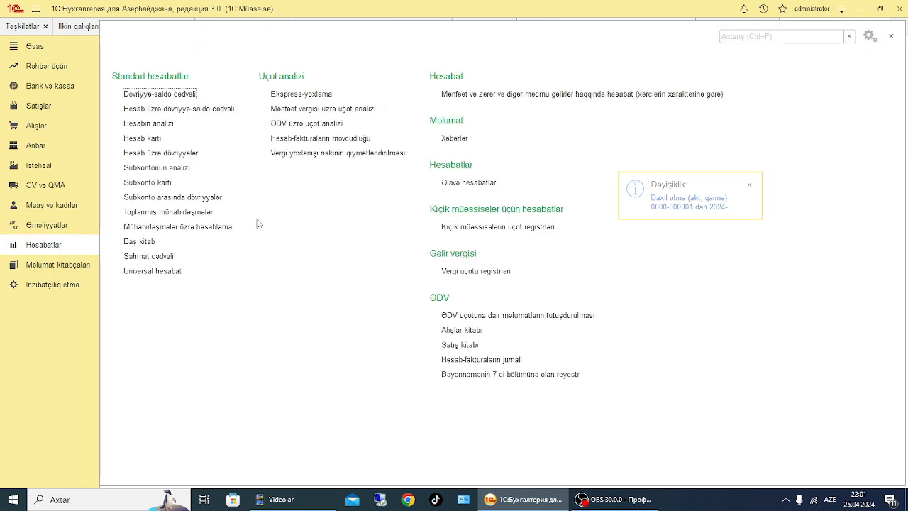
left_click(164, 107)
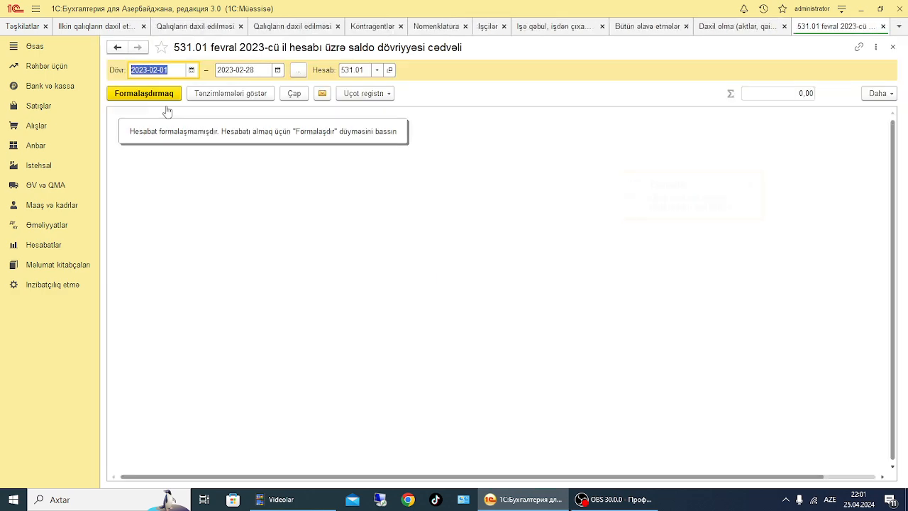
left_click(366, 69)
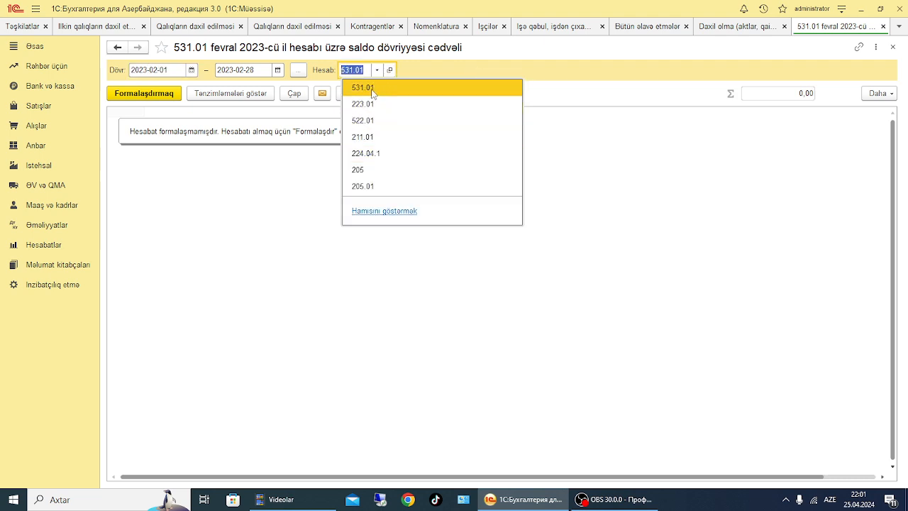
type("205.01")
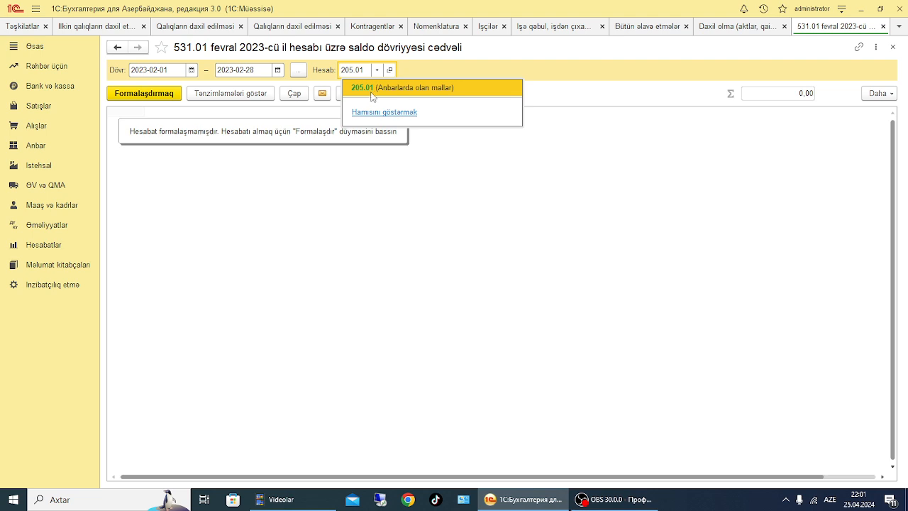
left_click(373, 90)
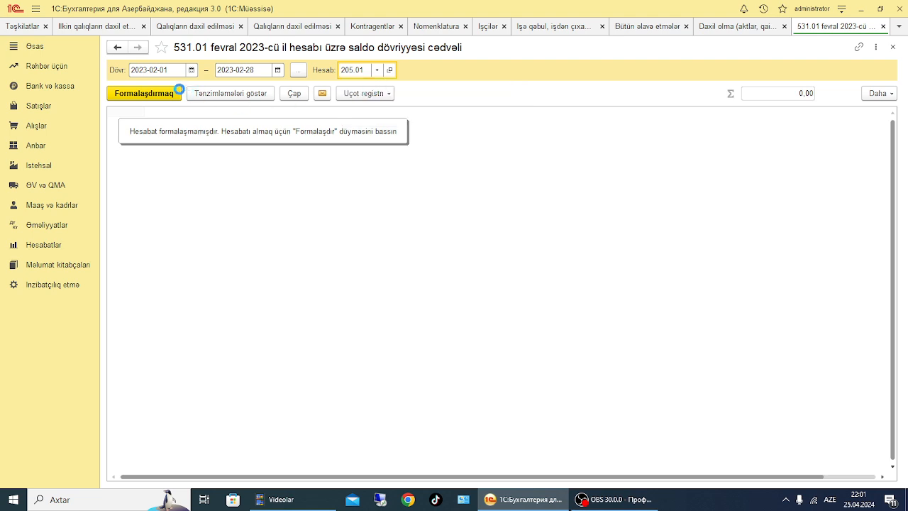
left_click(137, 92)
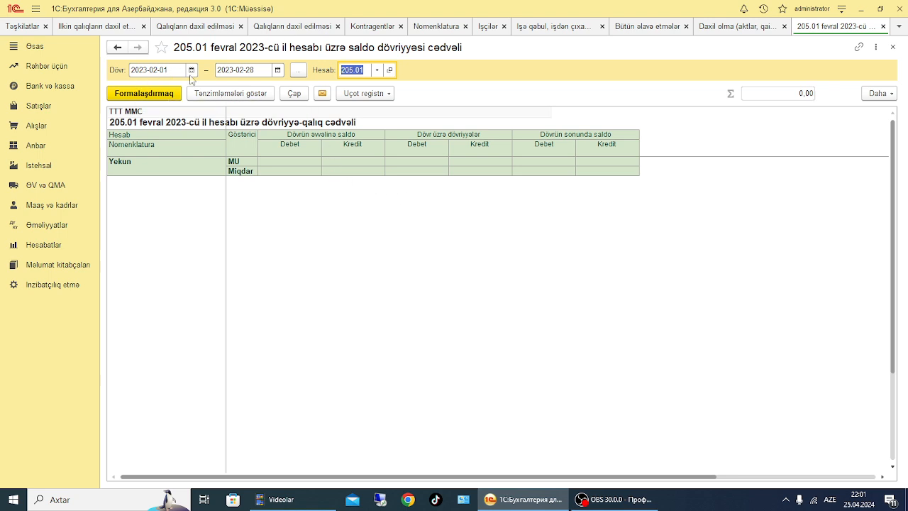
Extend the report period's end date to 2024-04-25 and regenerate the 205.01 report
left_click(277, 70)
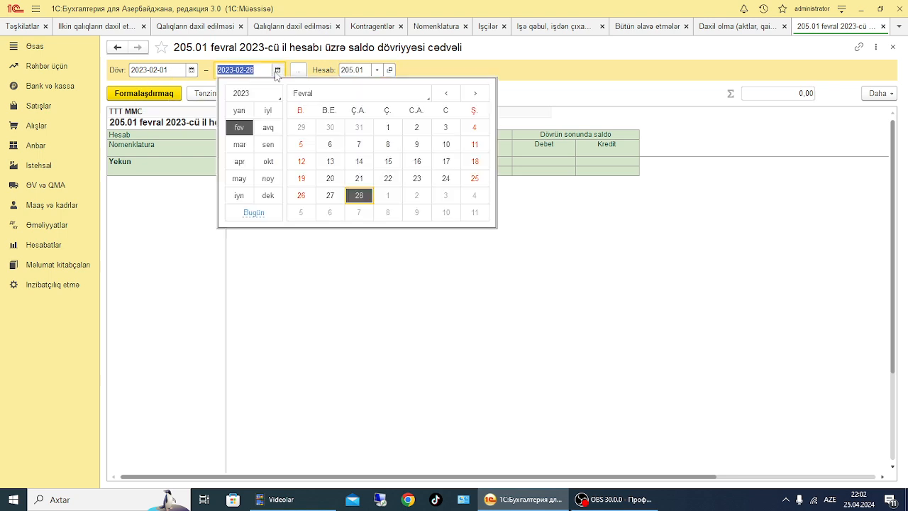
left_click(245, 95)
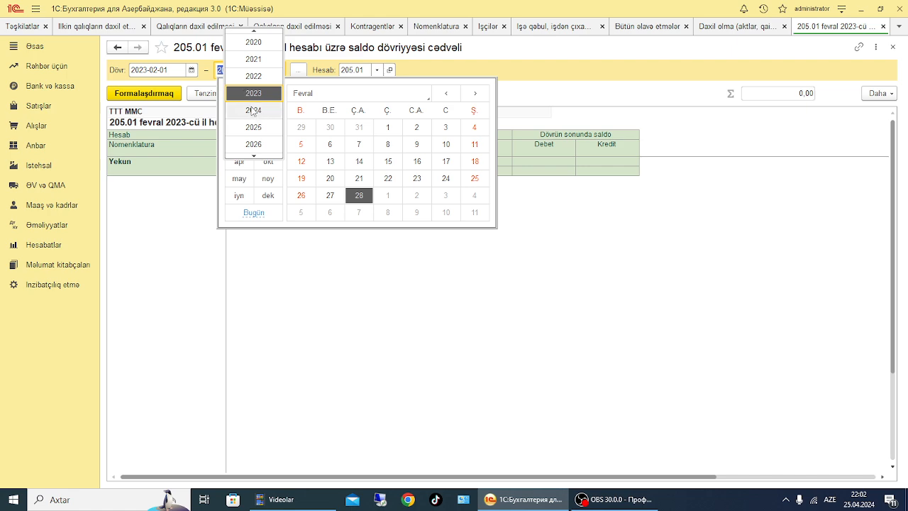
left_click(253, 110)
left_click(239, 161)
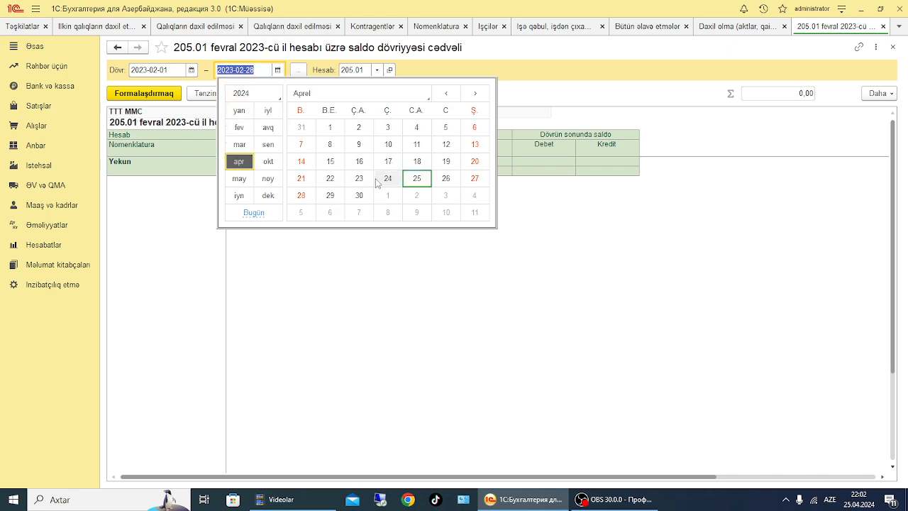
left_click(416, 179)
left_click(174, 93)
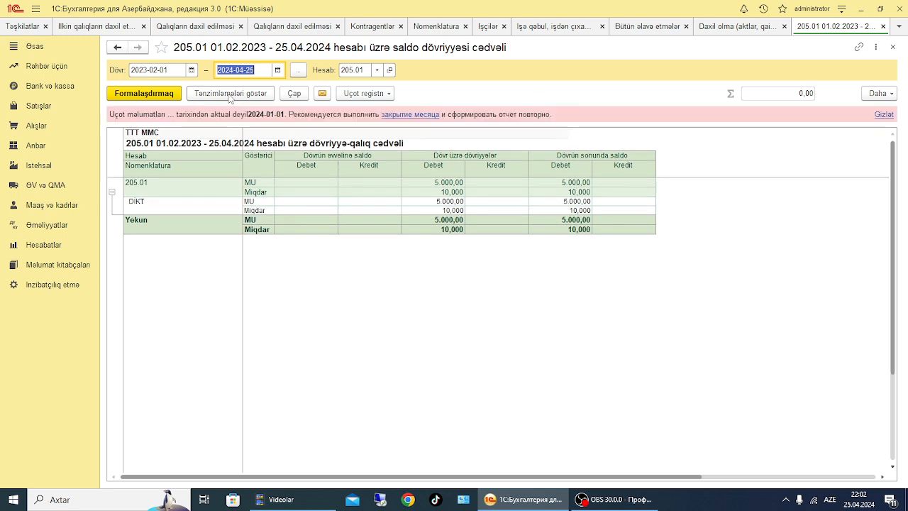
Exclude the MU accounting indicator in the report settings and regenerate the report with Miqdar only
left_click(228, 94)
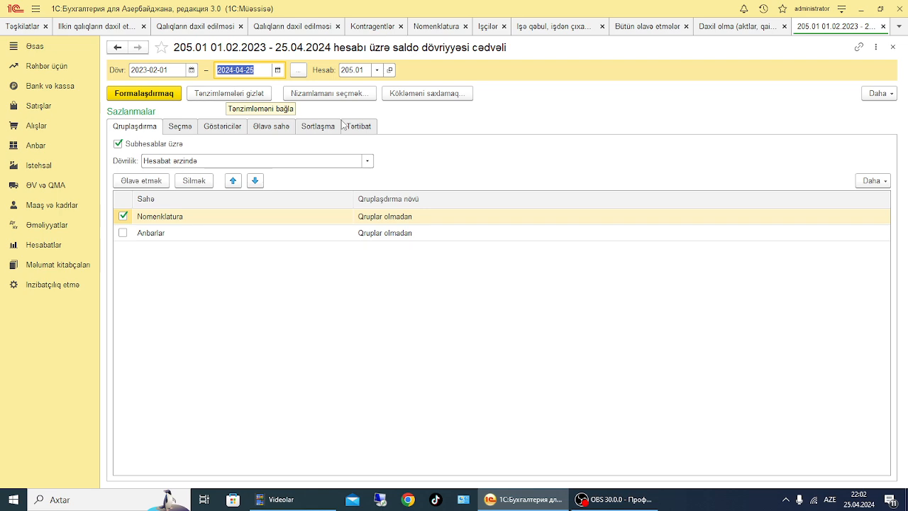
left_click(219, 129)
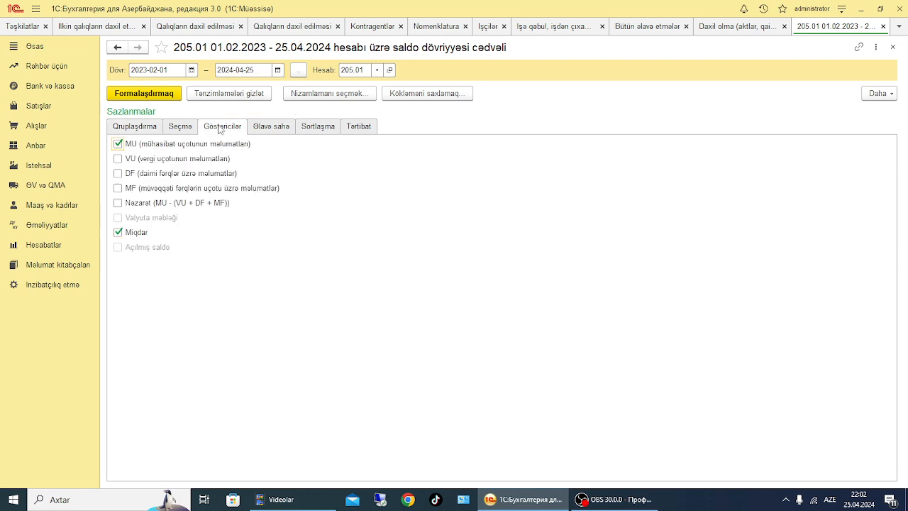
left_click(118, 144)
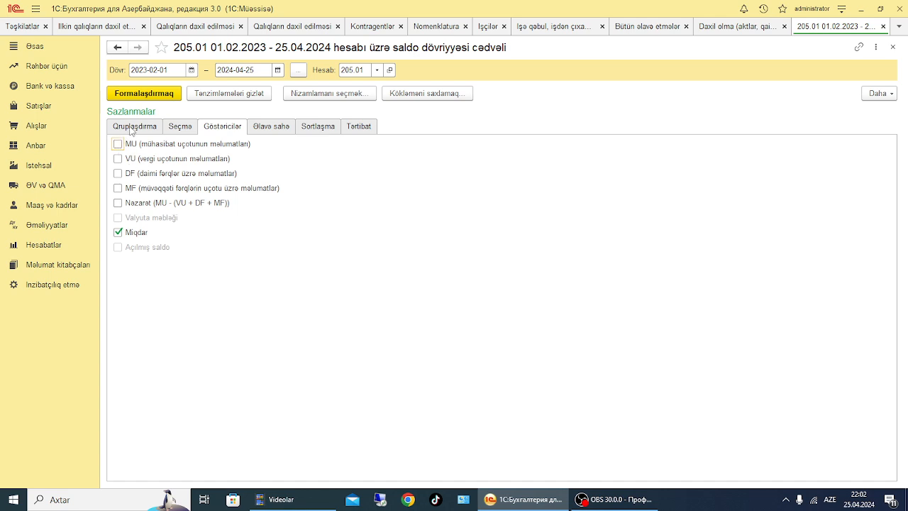
left_click(140, 93)
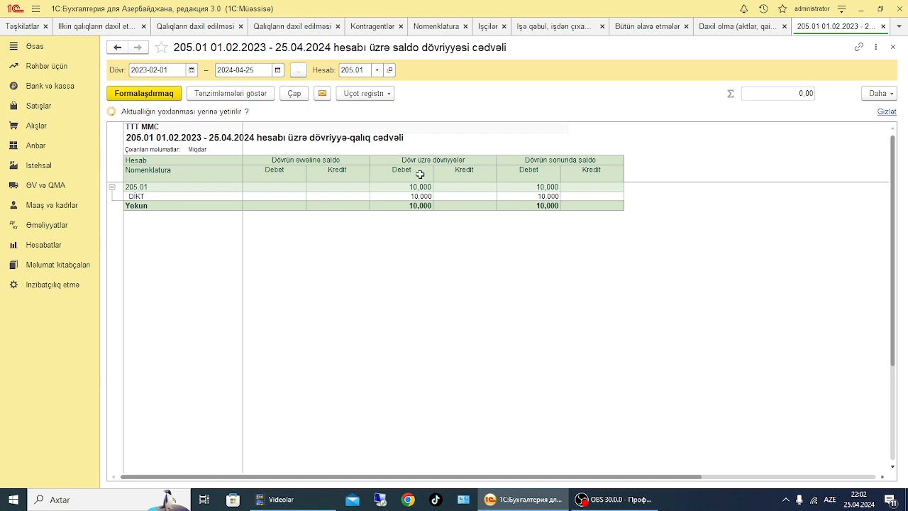
Enable the MU indicator, disable Miqdar in the report settings, and regenerate the report
left_click(208, 94)
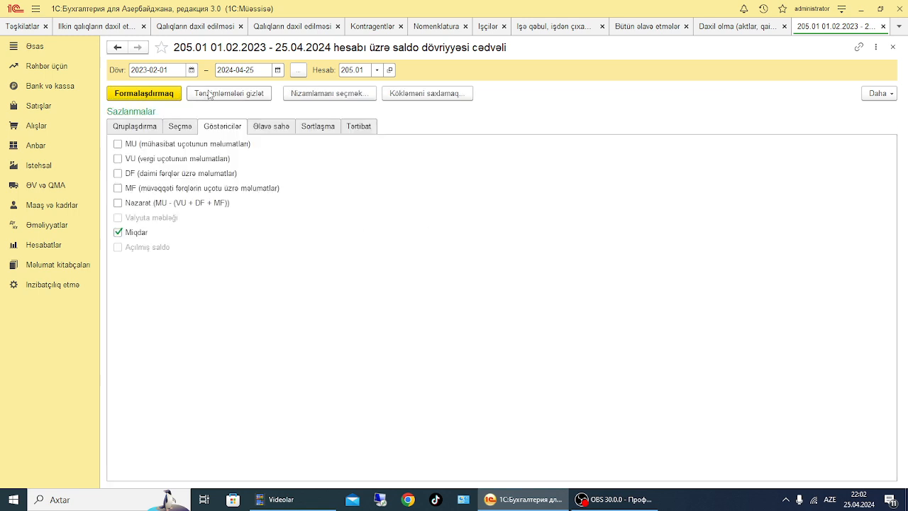
left_click(118, 145)
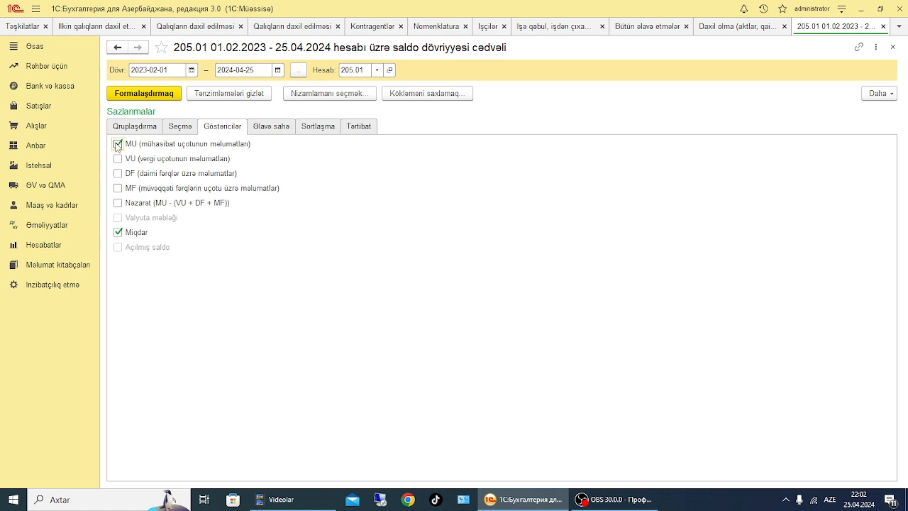
left_click(119, 233)
left_click(139, 93)
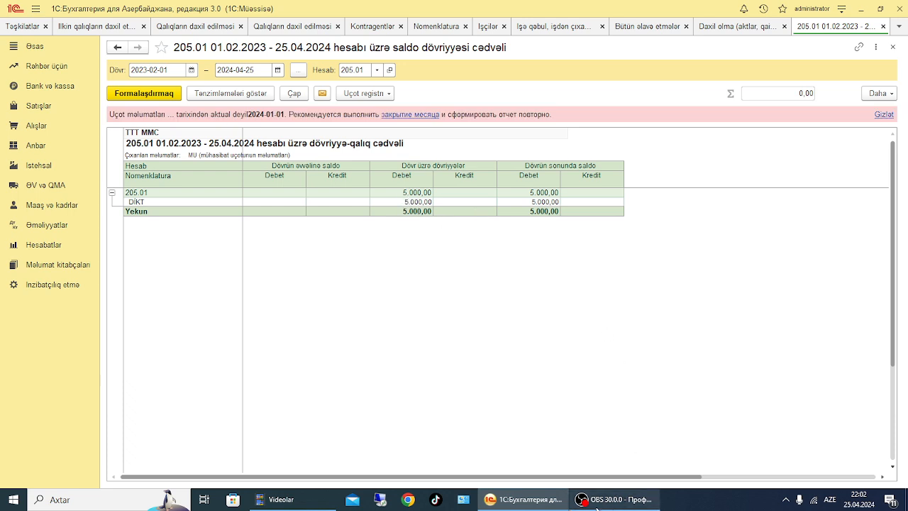
mouse_move(598, 505)
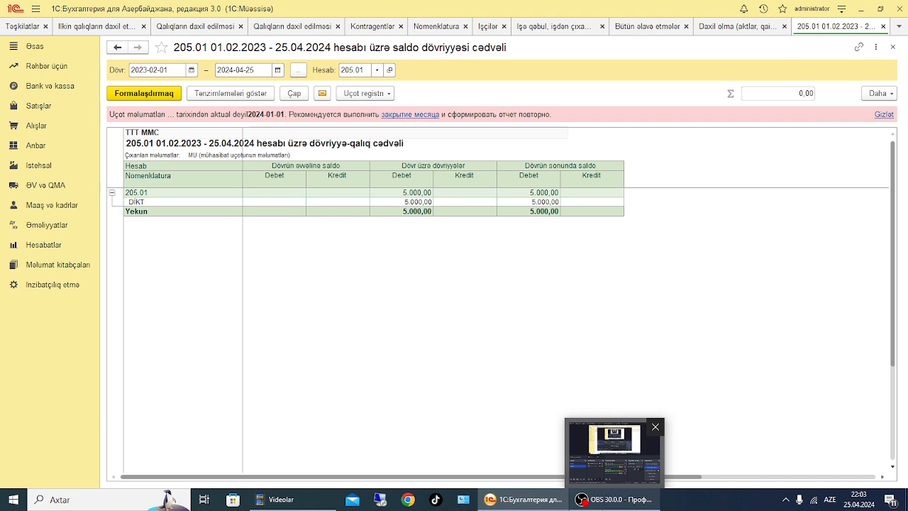
Reopen the 2024-01-01 goods receipt from supplier HHHH MMC in the purchase receipts list
left_click(37, 128)
left_click(178, 138)
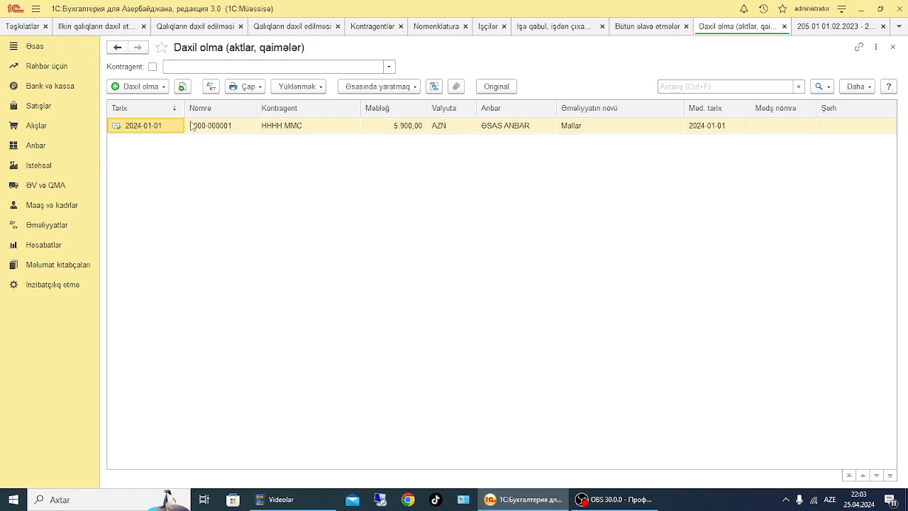
left_click(204, 124)
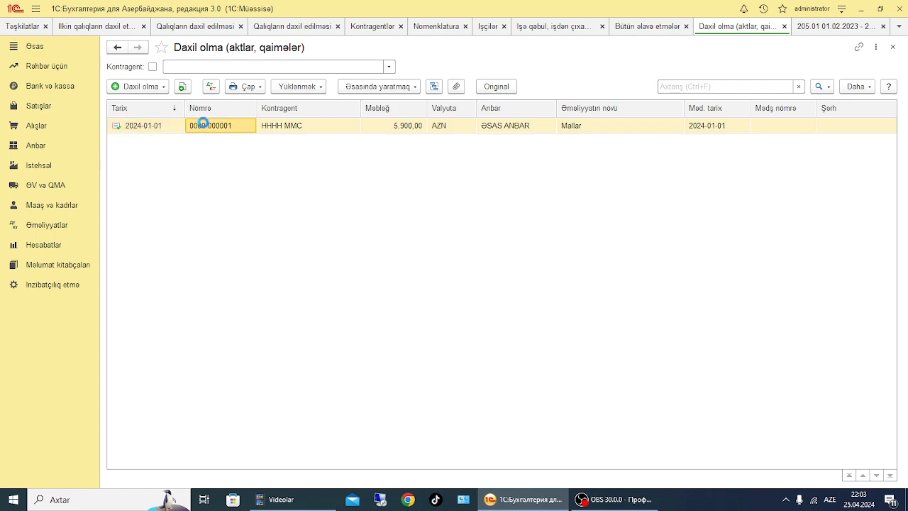
double_click(203, 124)
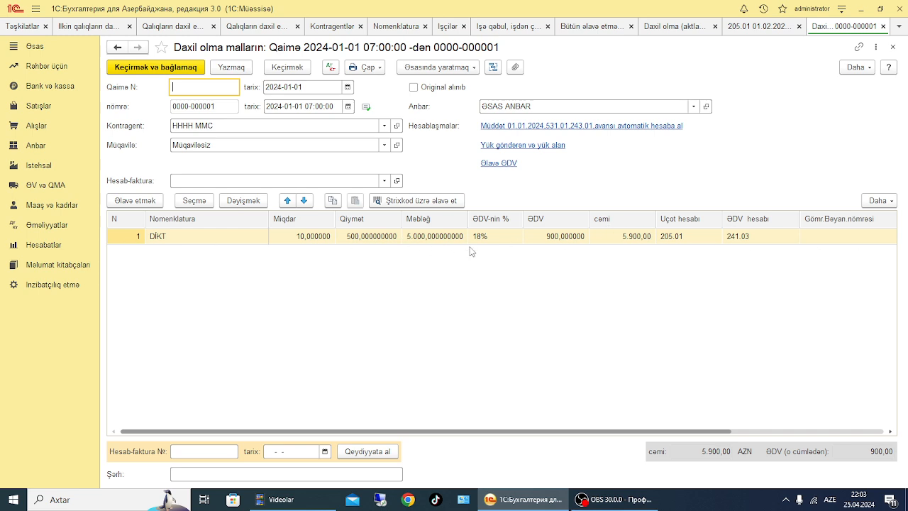
Create a DGB üzrə tutulmalar document based on the receipt and disable ƏDV and Rüsum for Aksiz rüsumu
left_click(473, 68)
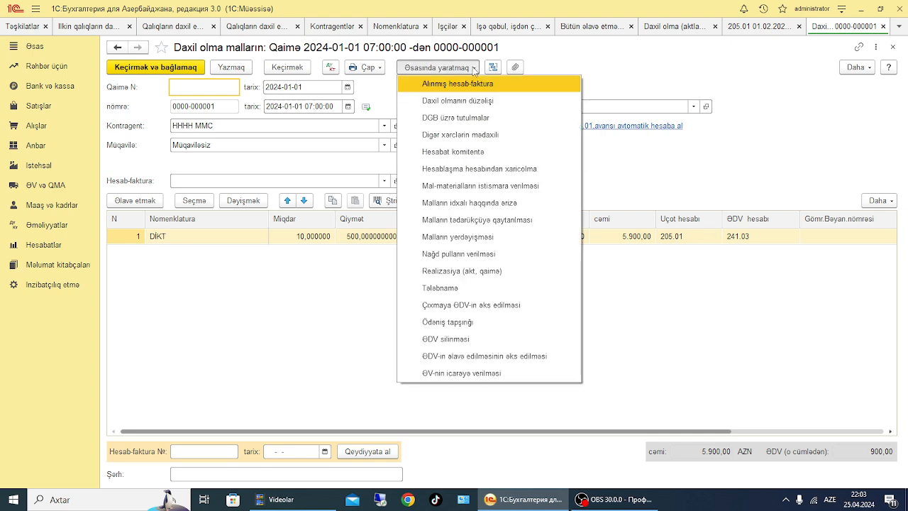
left_click(473, 120)
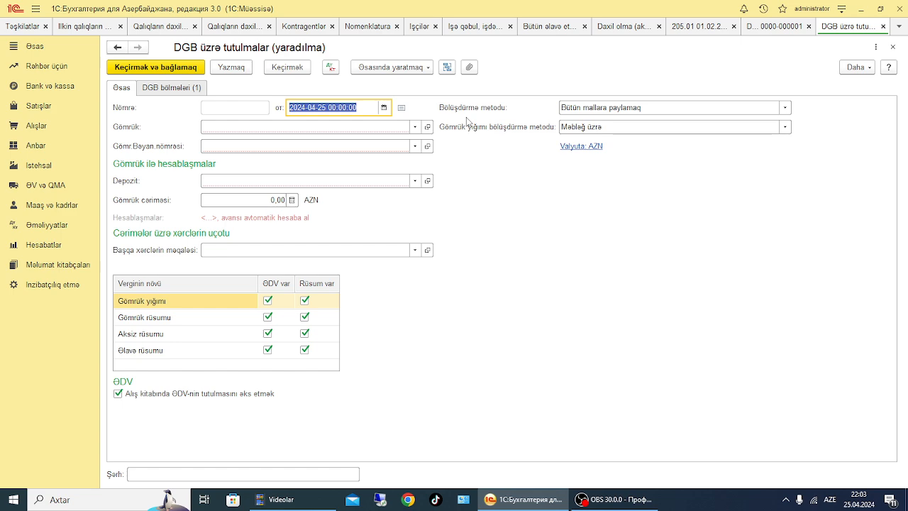
left_click(268, 334)
left_click(300, 333)
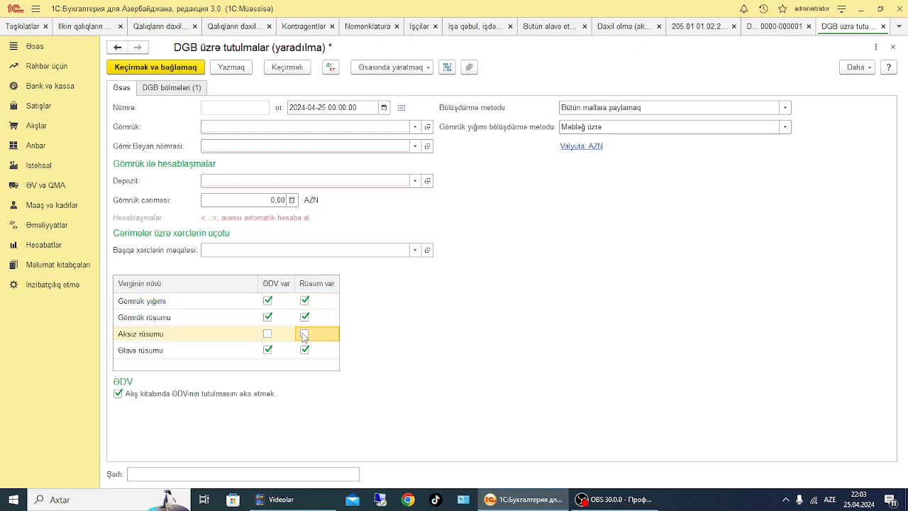
left_click(264, 128)
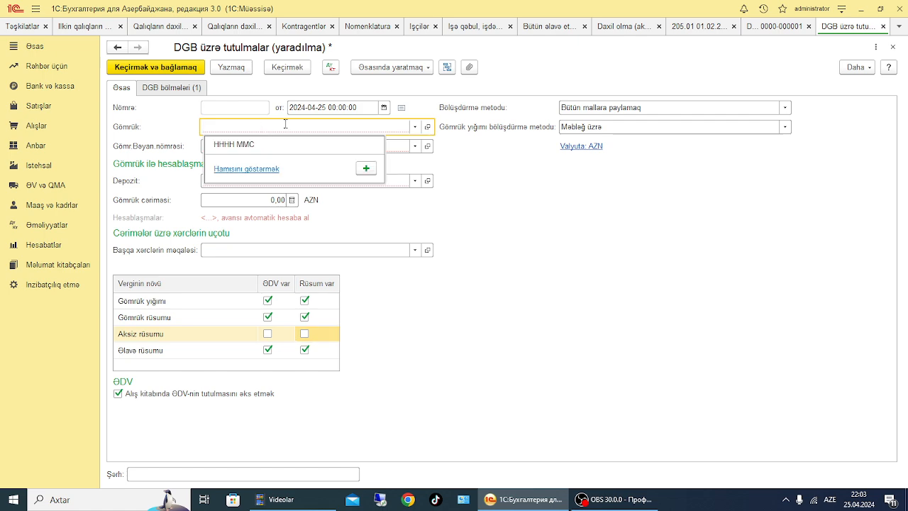
left_click(415, 127)
left_click(252, 170)
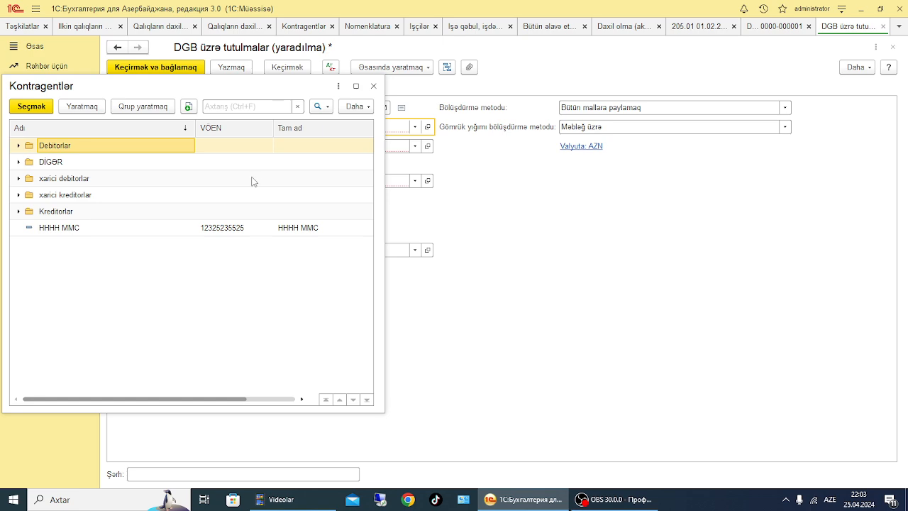
left_click(76, 107)
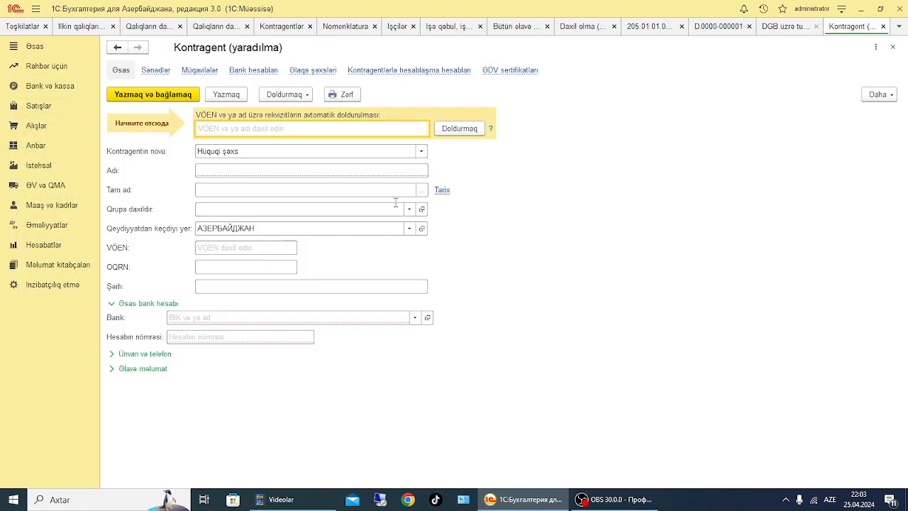
left_click(895, 47)
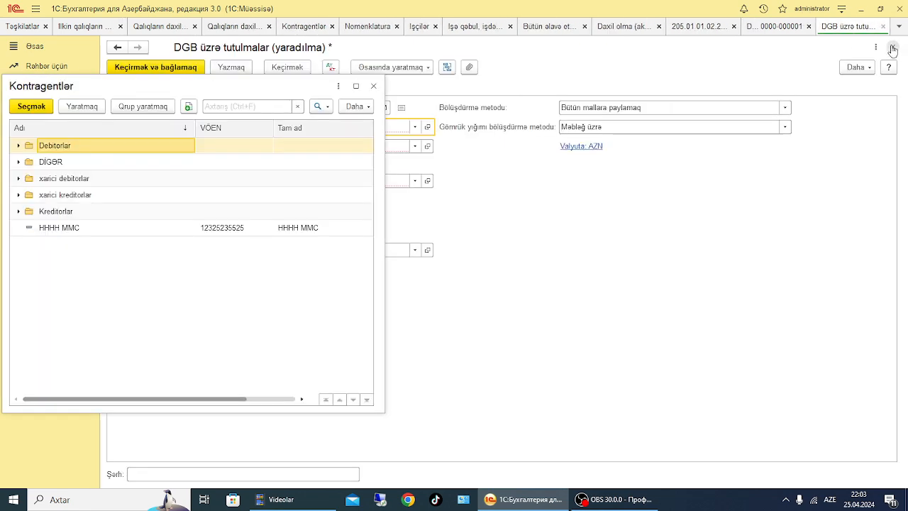
left_click(374, 86)
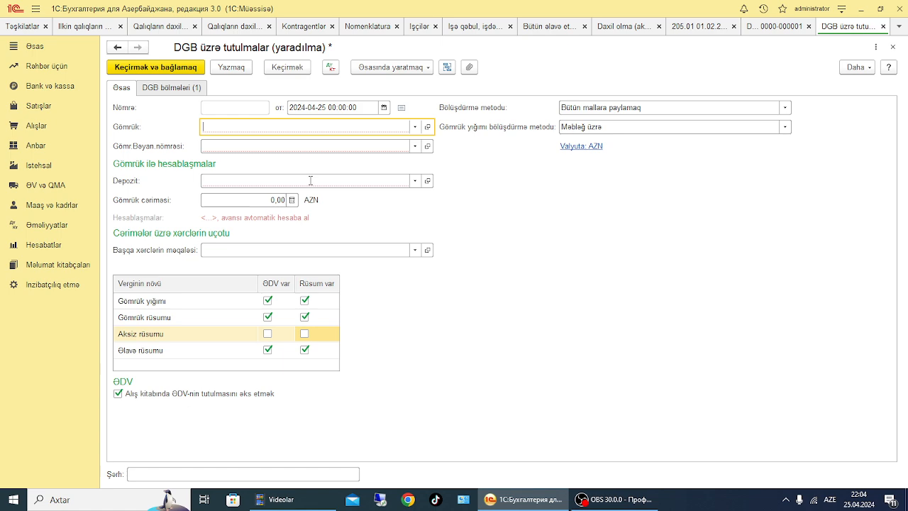
Review the DGB section line and its DİKT goods, including the duty rate and ƏDV columns
left_click(164, 90)
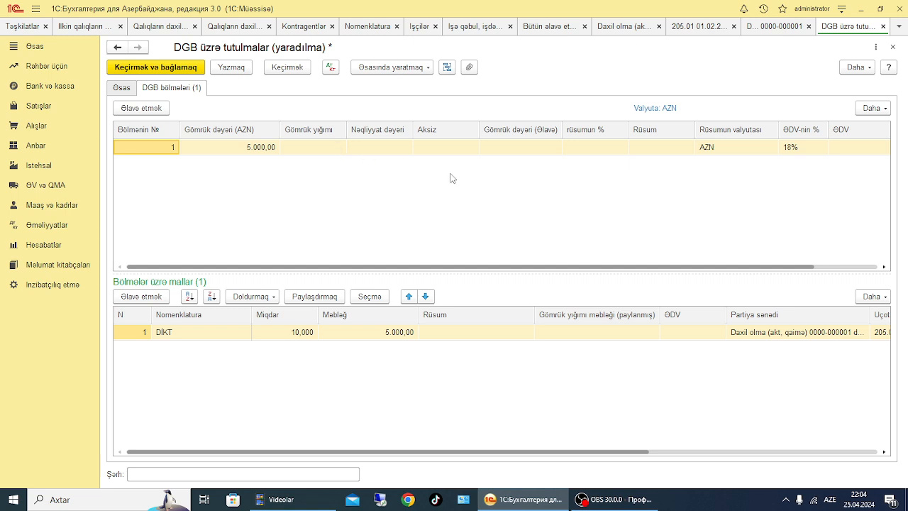
double_click(594, 145)
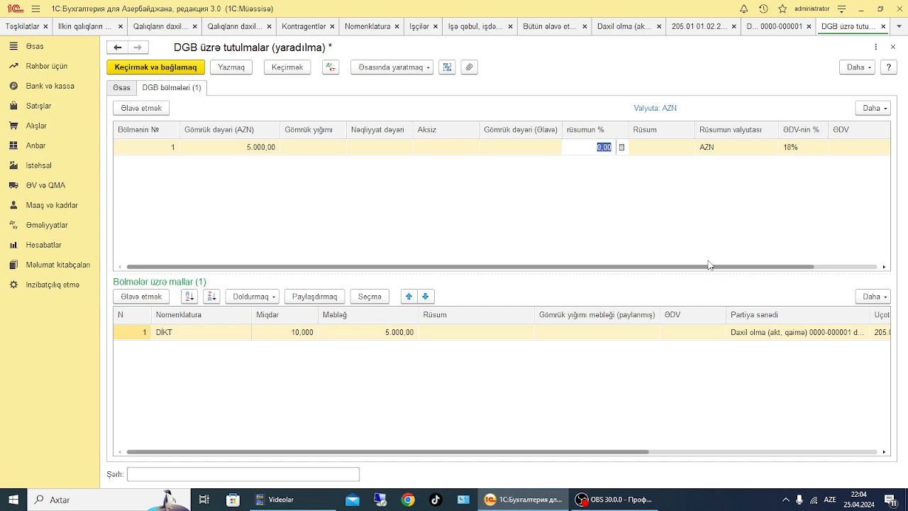
left_click_drag(708, 267, 861, 268)
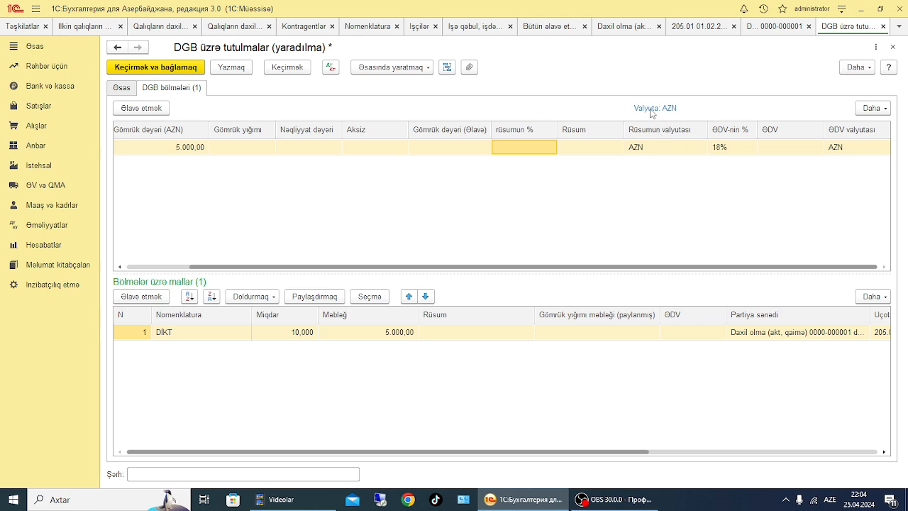
left_click(117, 46)
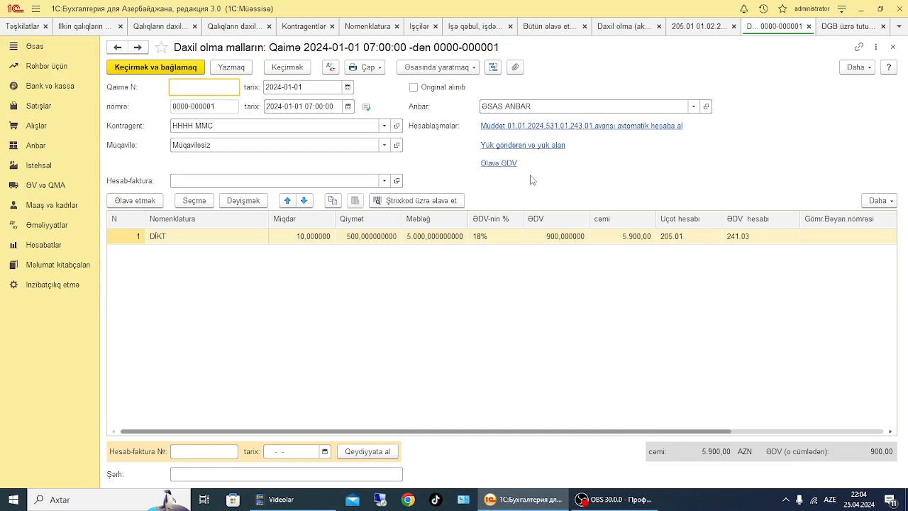
left_click(452, 69)
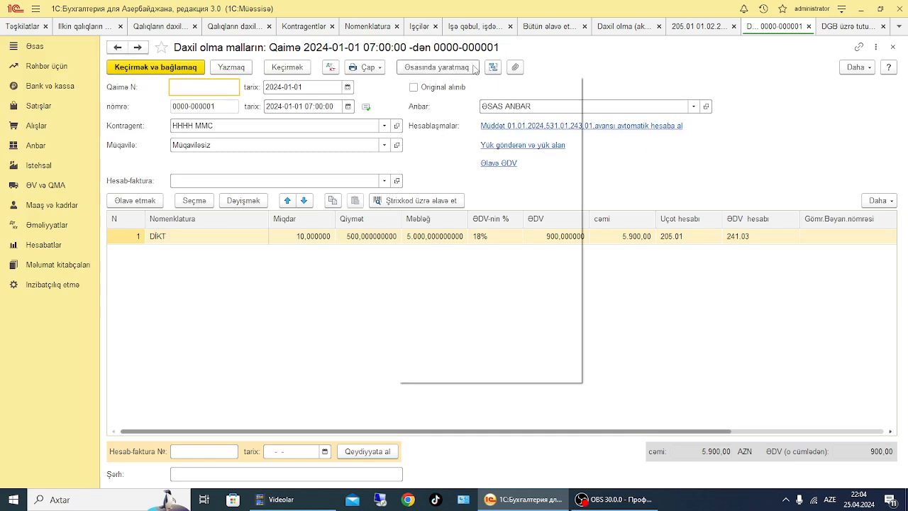
left_click(454, 117)
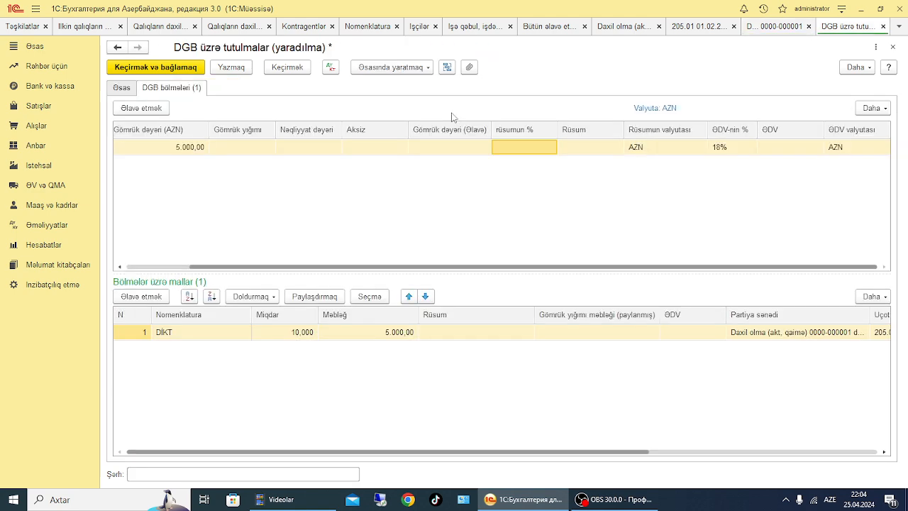
Set the customs document's currency to USD with an exchange rate of 1.7
left_click(117, 88)
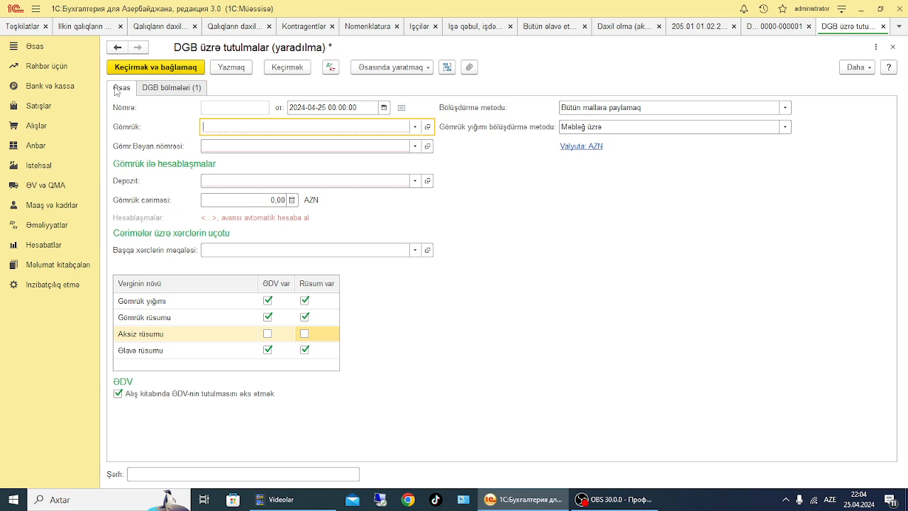
left_click(568, 145)
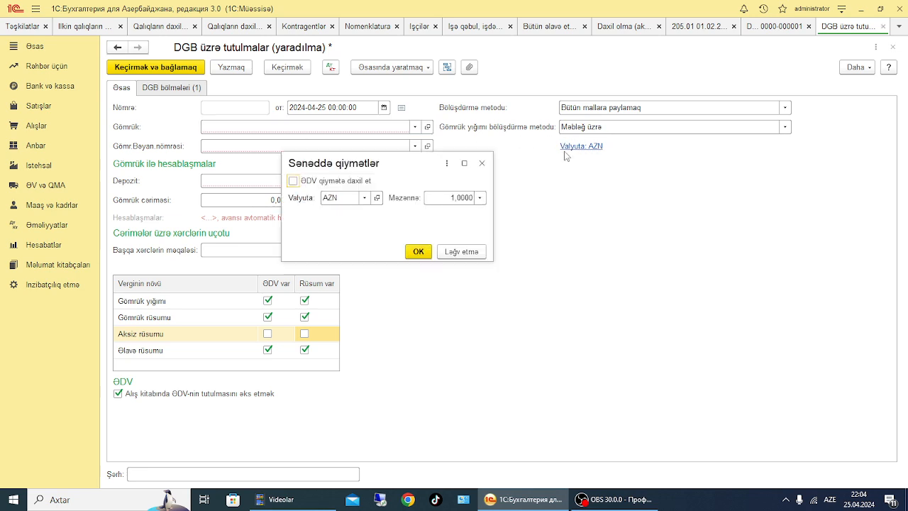
left_click(364, 198)
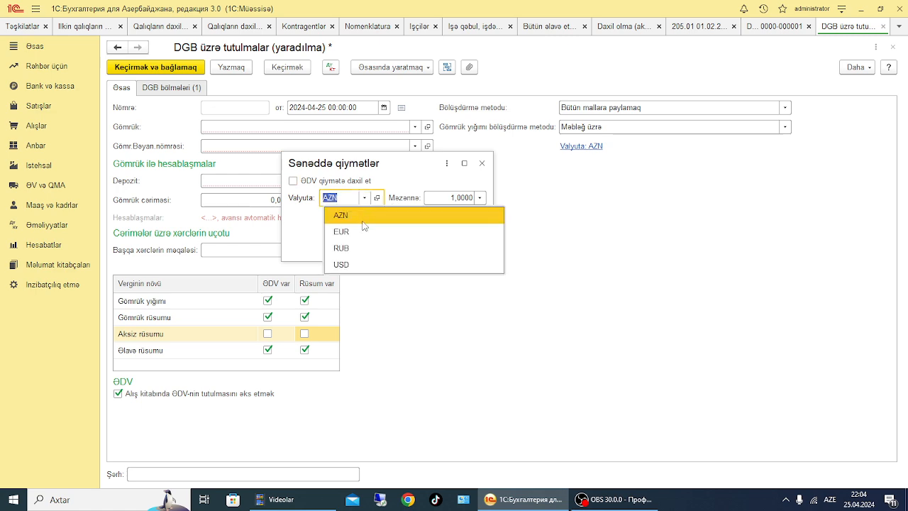
left_click(352, 264)
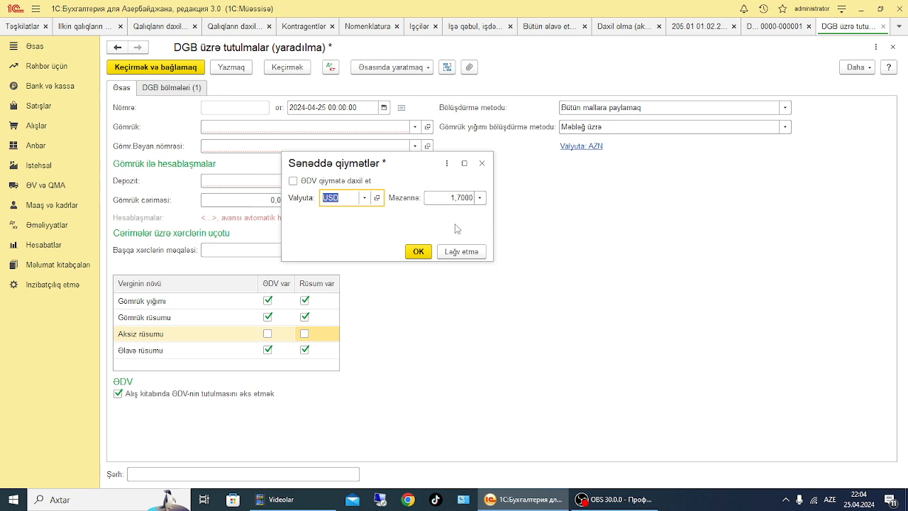
left_click(419, 252)
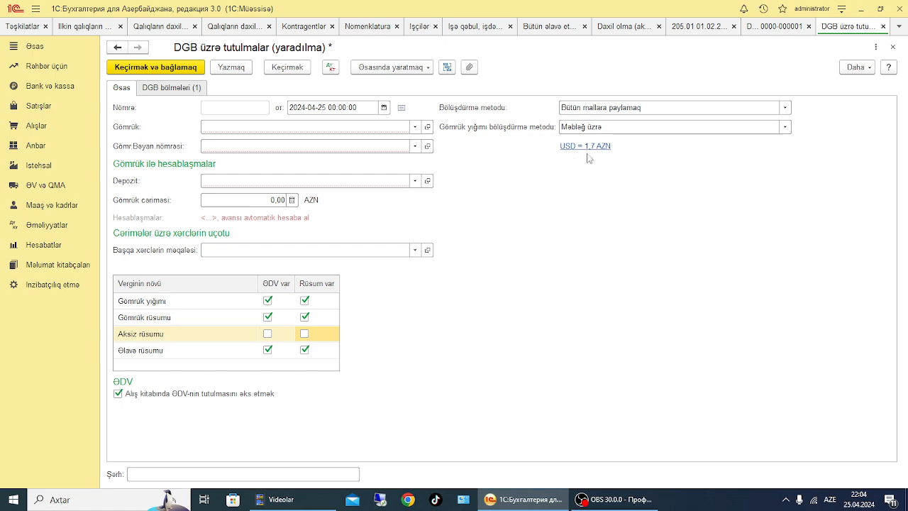